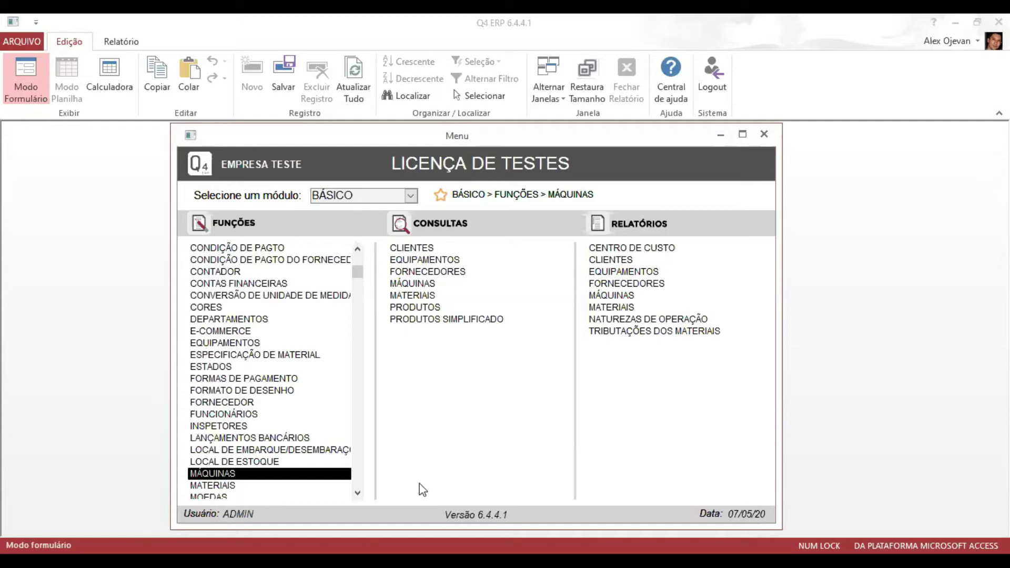
# Step: Open the Máquinas registration, display the record of MAQUINA 1 and close the form
pyautogui.doubleClick(211, 473)
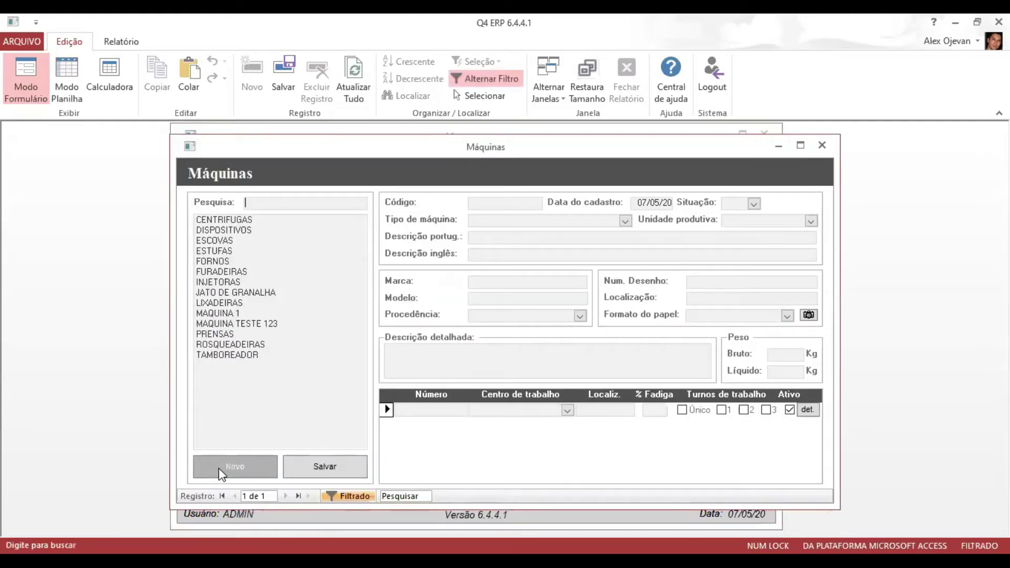
pyautogui.click(245, 315)
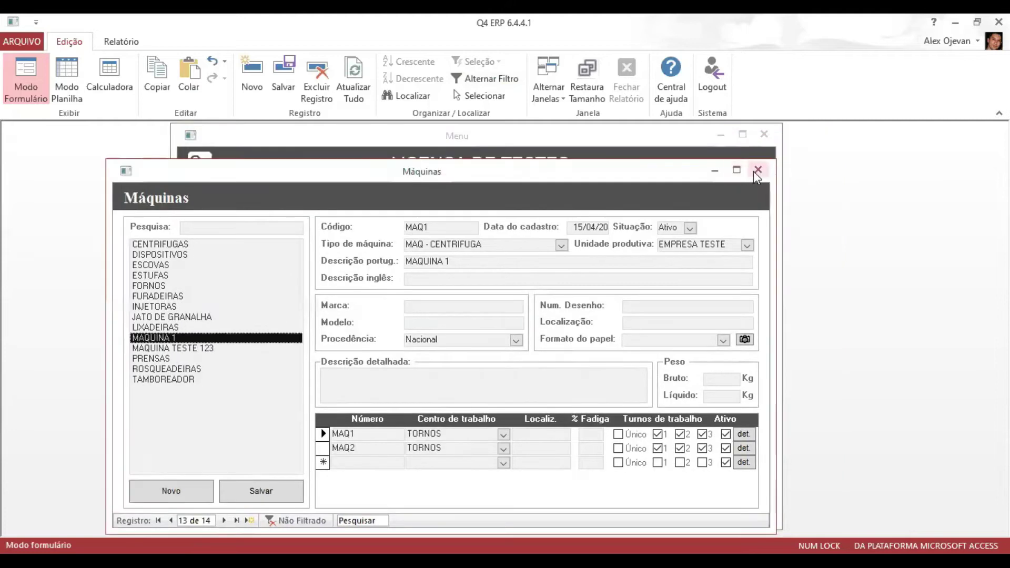
pyautogui.click(757, 170)
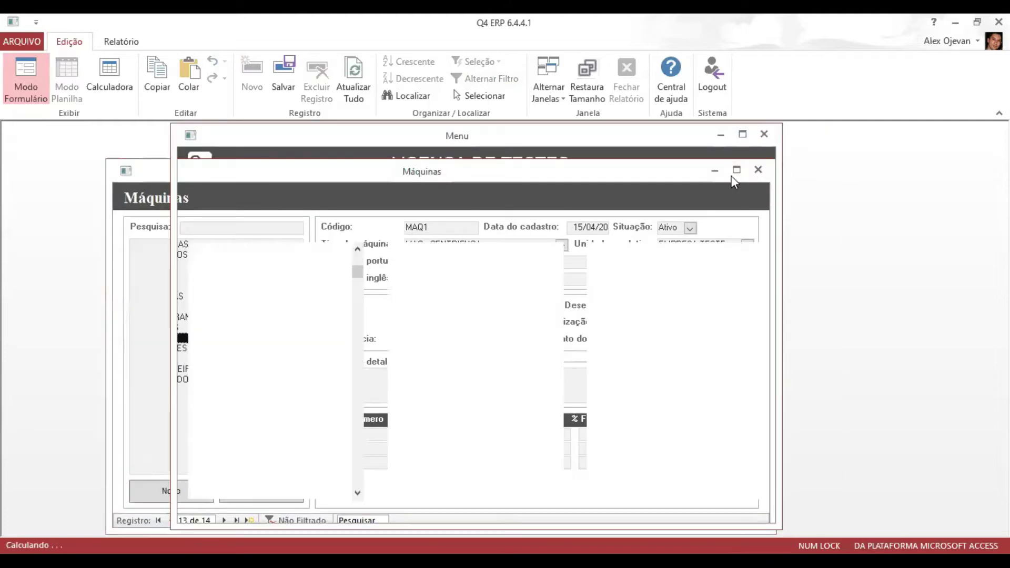
# Step: Find the Atividades de Manutenção function in the BÁSICO module, open it and move its form aside
pyautogui.click(304, 296)
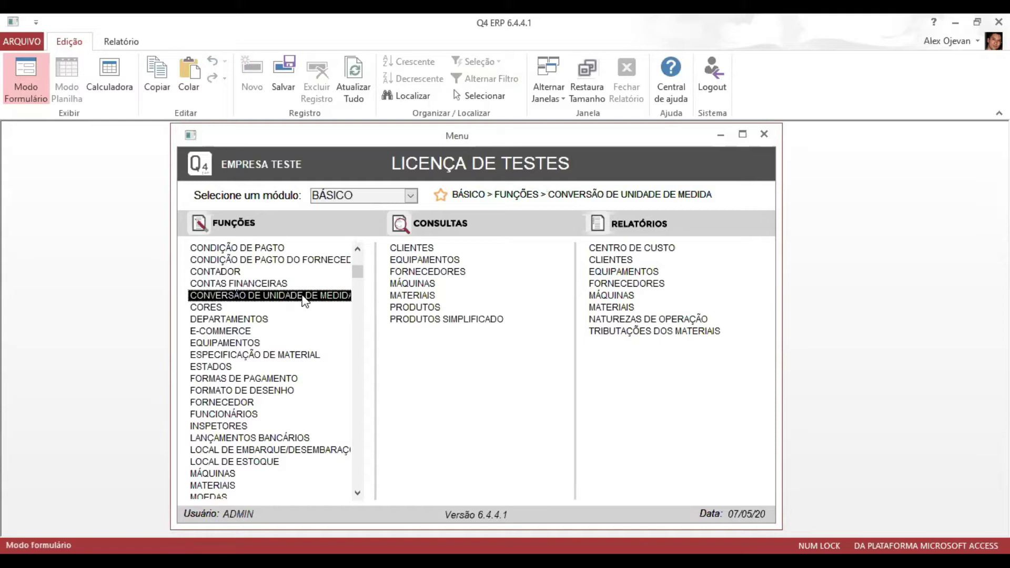
pyautogui.write('at')
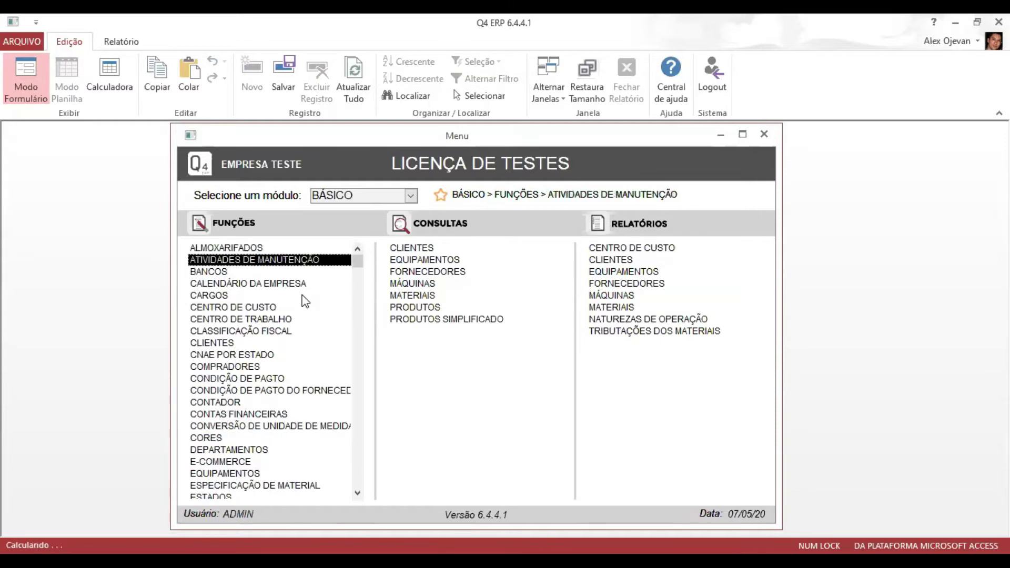
pyautogui.doubleClick(292, 261)
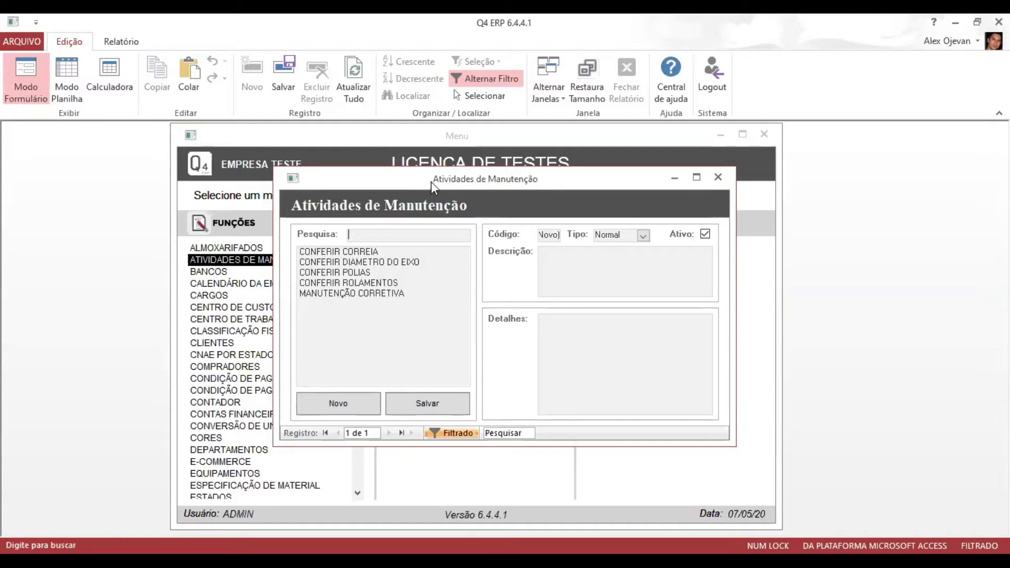
pyautogui.moveTo(431, 182); pyautogui.dragTo(546, 167)
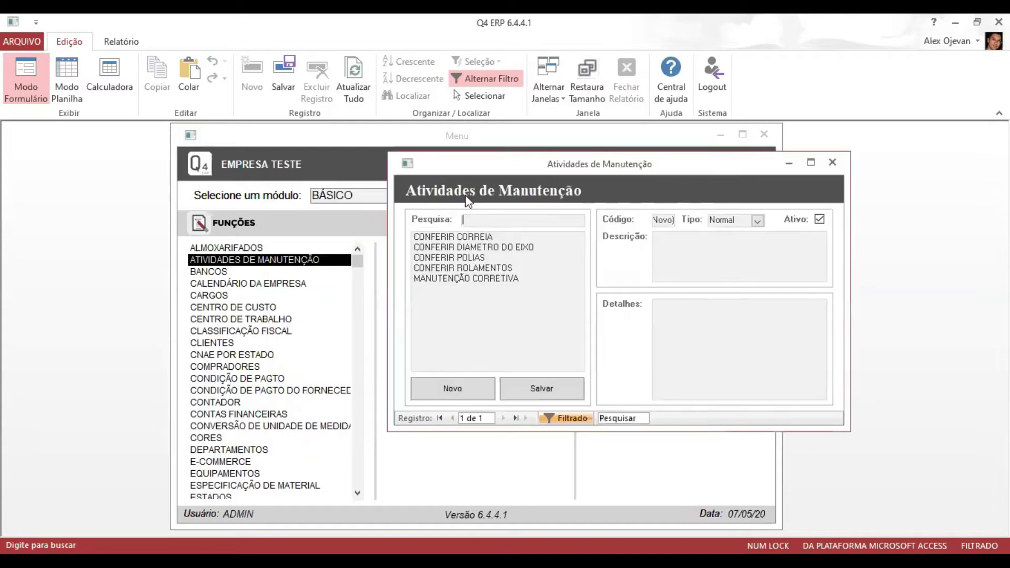
# Step: Find and view the Tipo de Plano de Manutenção registration, then close it and the Atividades de Manutenção form
pyautogui.click(207, 394)
pyautogui.press('p')
pyautogui.press('p')
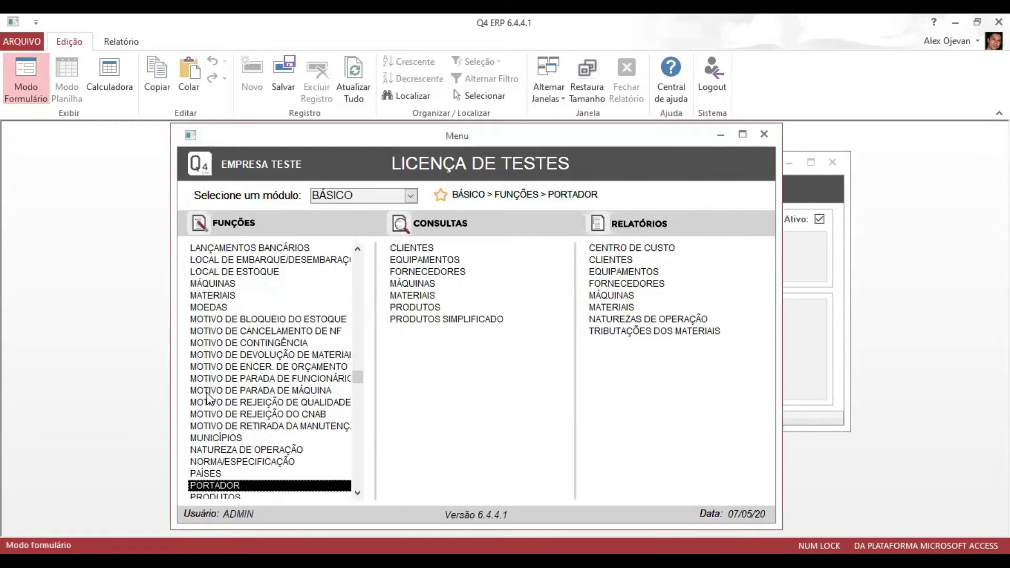
pyautogui.press('Down')
pyautogui.press('Down')
pyautogui.press('Down')
pyautogui.press('Down')
pyautogui.press('Down')
pyautogui.press('Down')
pyautogui.press('Down')
pyautogui.press('Down')
pyautogui.press('Down')
pyautogui.press('Down')
pyautogui.press('Down')
pyautogui.press('Down')
pyautogui.press('Down')
pyautogui.press('Down')
pyautogui.press('Down')
pyautogui.press('Down')
pyautogui.press('Down')
pyautogui.press('Down')
pyautogui.press('Down')
pyautogui.press('Down')
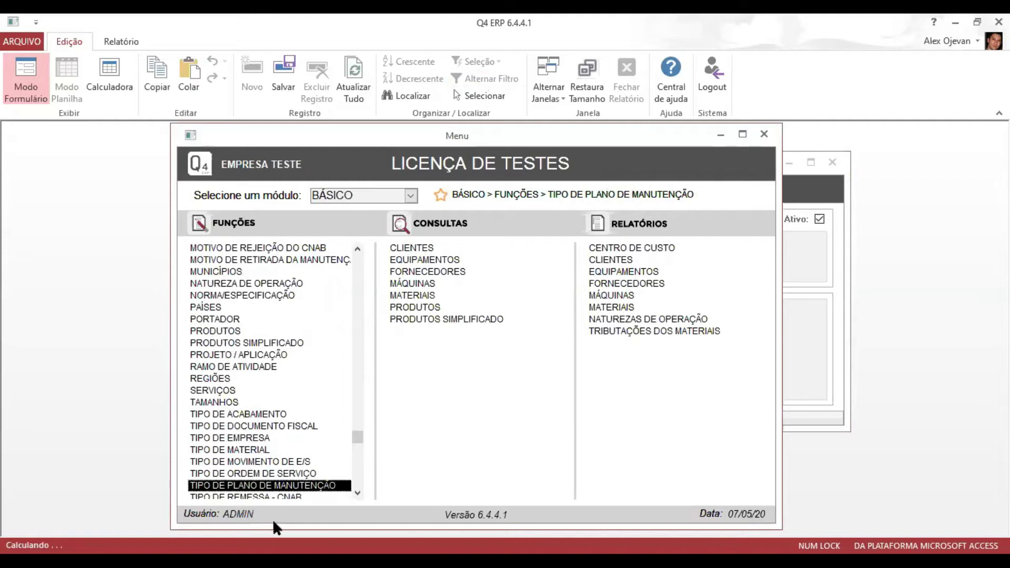
pyautogui.press('t')
pyautogui.press('t')
pyautogui.press('t')
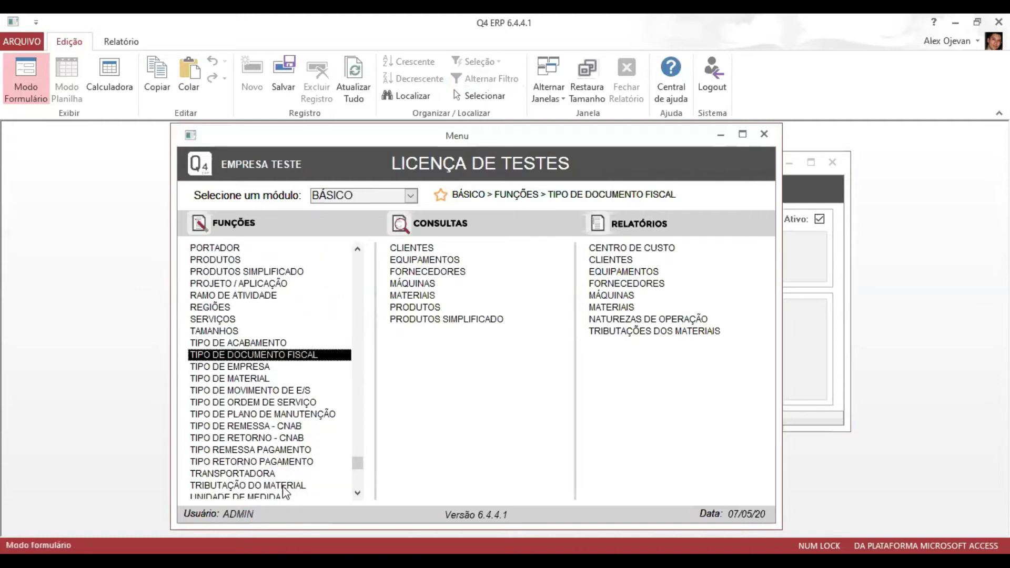
pyautogui.scroll(-2, 285, 463)
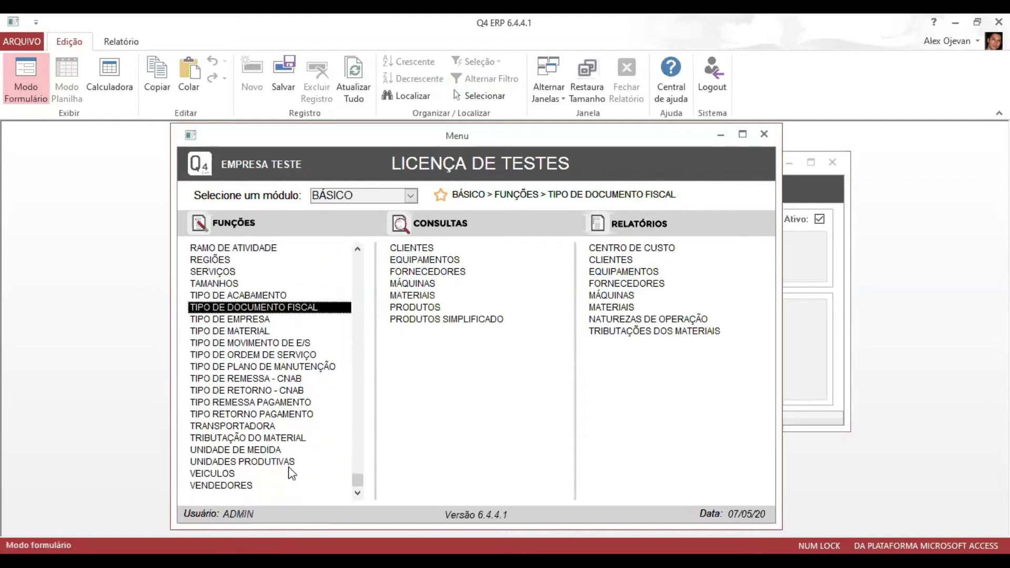
pyautogui.click(293, 365)
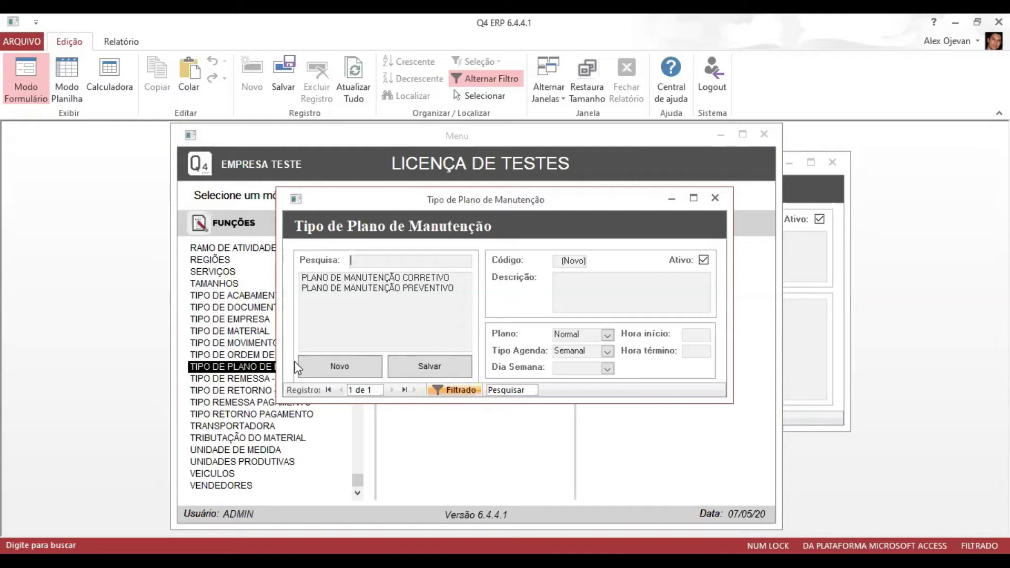
pyautogui.click(716, 198)
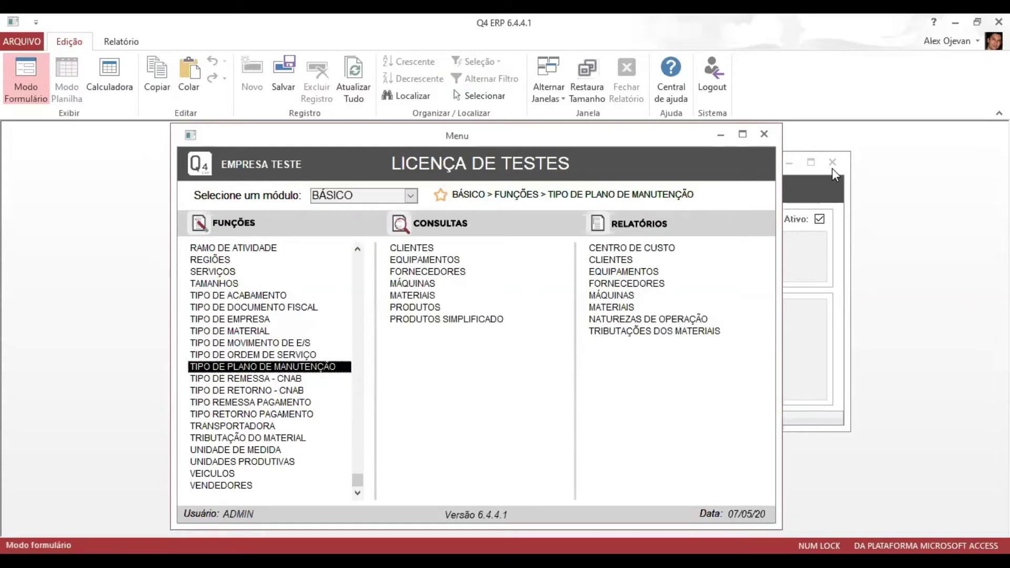
pyautogui.click(833, 166)
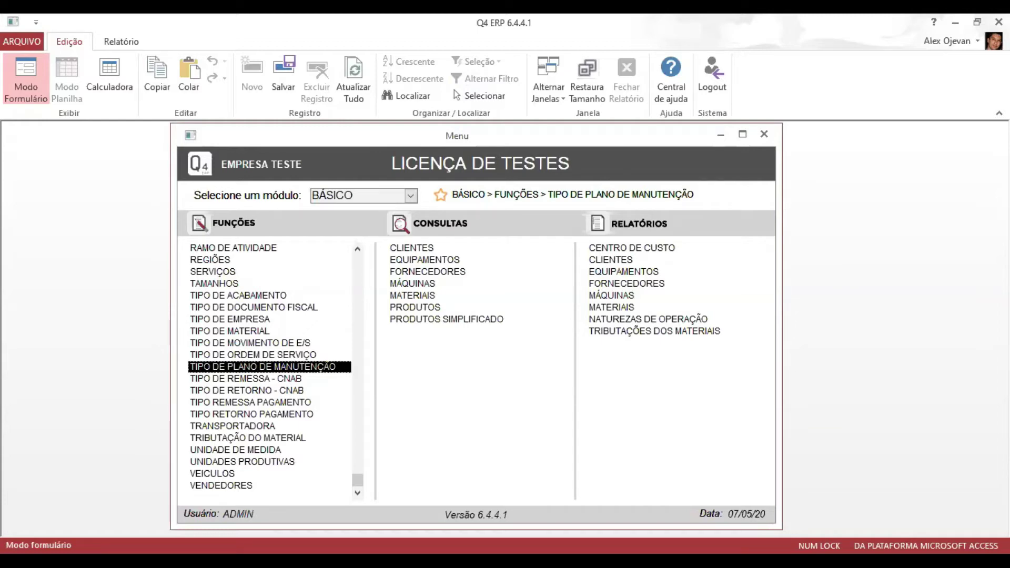
# Step: Switch to the MANUTENÇÃO module and open the Solicitação de Manutenção function
pyautogui.click(412, 196)
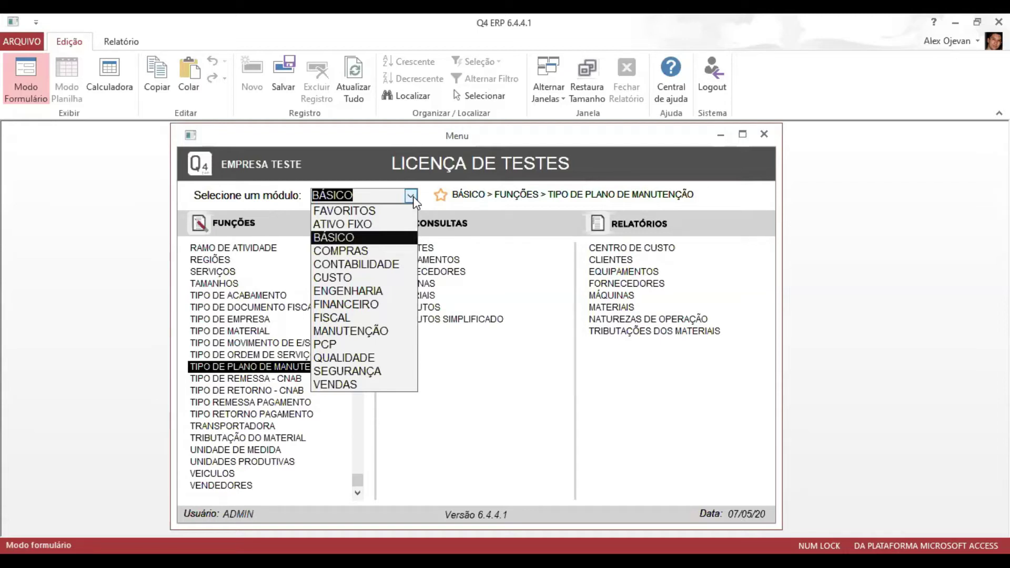
pyautogui.click(374, 331)
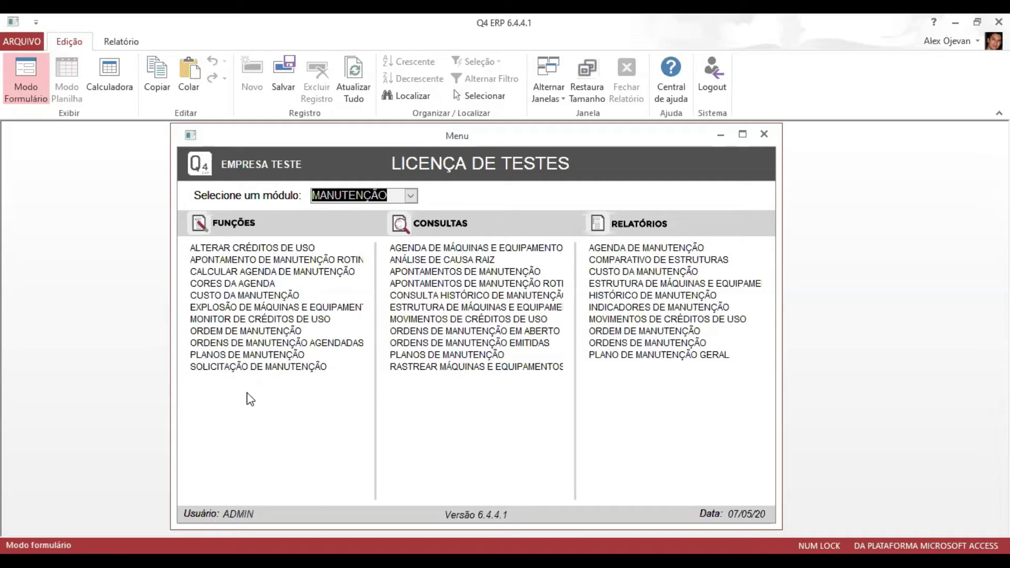
pyautogui.doubleClick(276, 368)
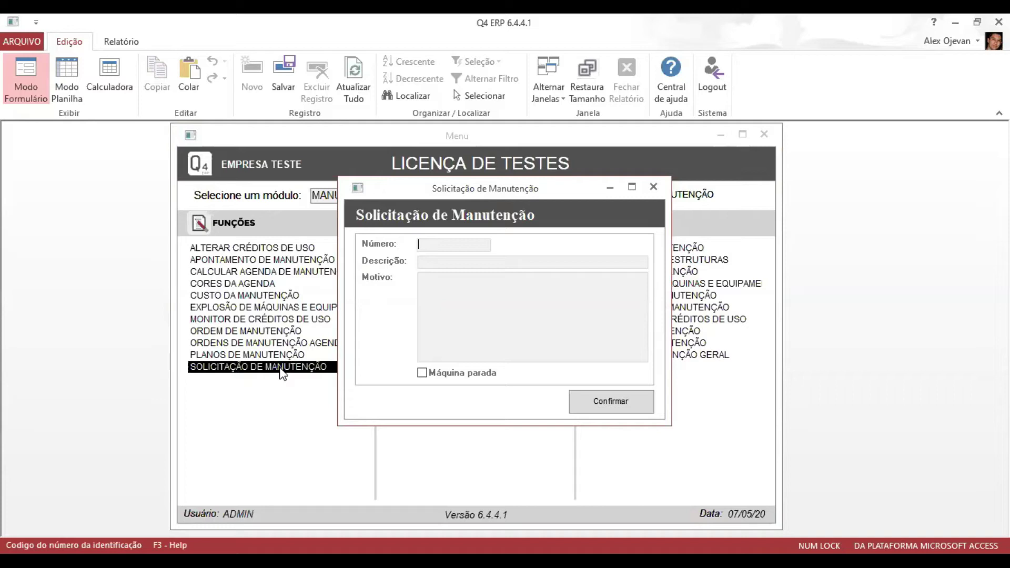
# Step: Submit a maintenance request for machine maq1 with the reason "maquina parada"
pyautogui.click(465, 243)
pyautogui.write('mo')
pyautogui.write('q1')
pyautogui.press('Tab')
pyautogui.write('maquina')
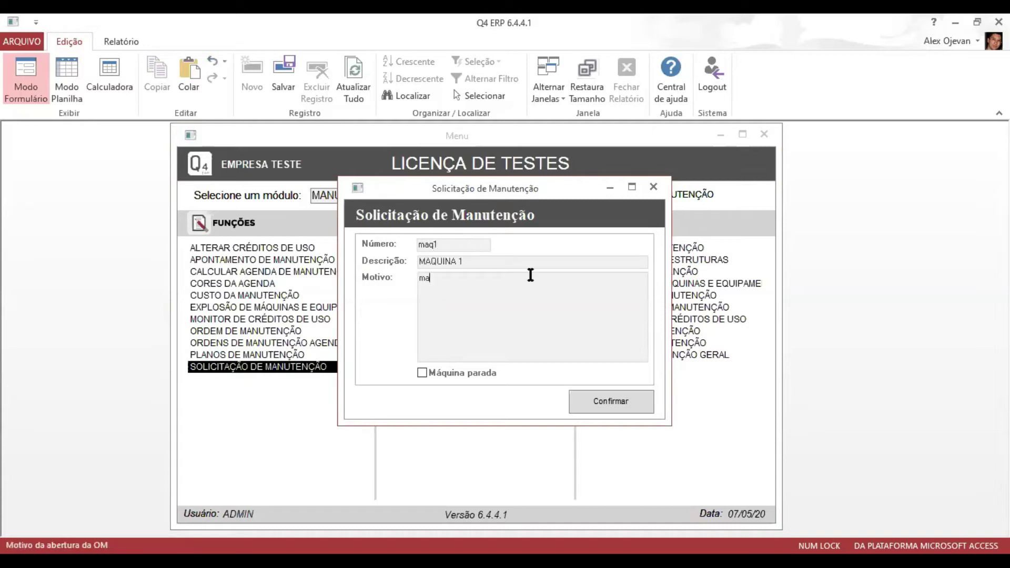
pyautogui.write(' parada')
pyautogui.press('Tab')
pyautogui.click(626, 400)
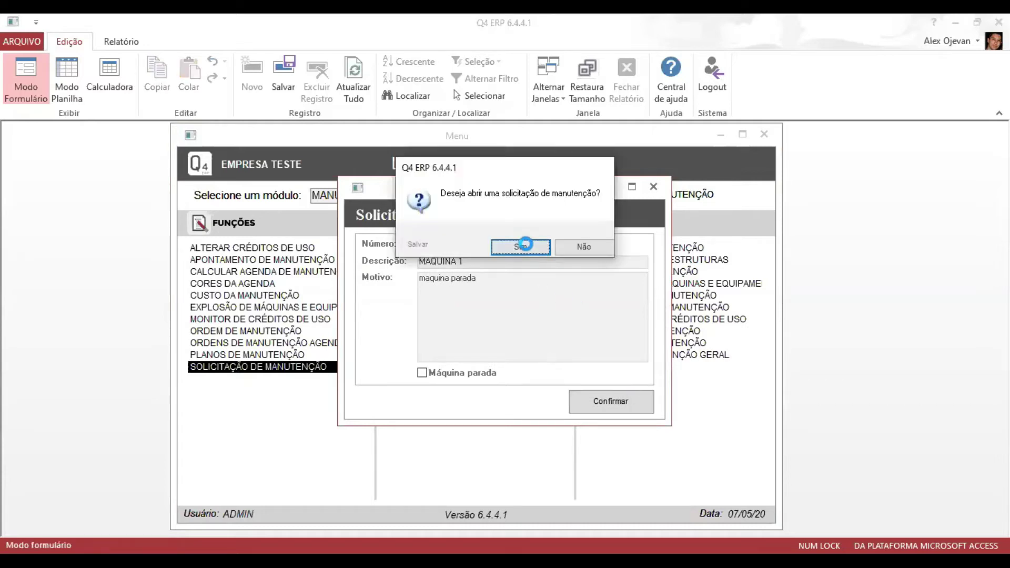
pyautogui.click(521, 247)
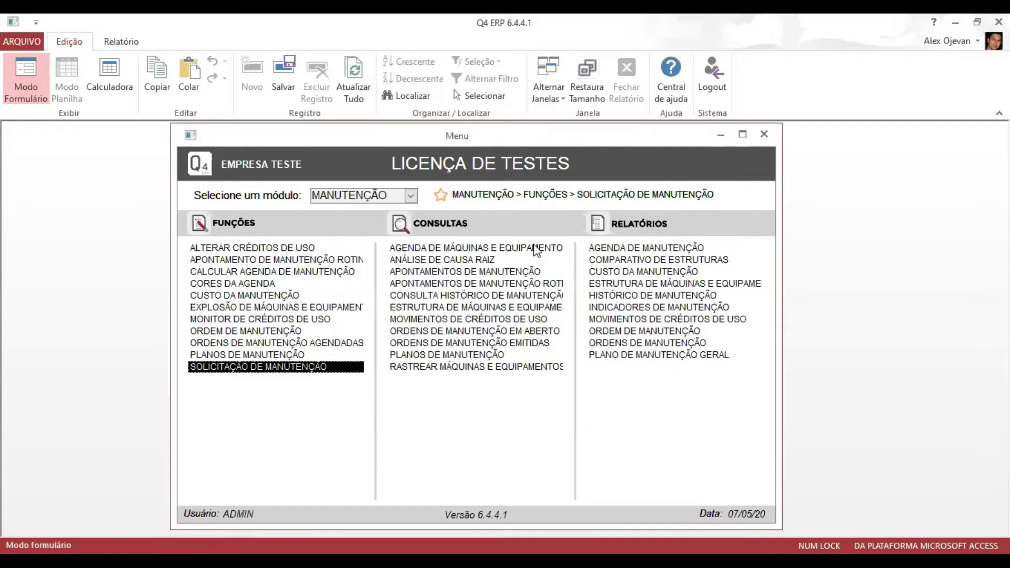
# Step: Review the Ordens de Manutenção em Aberto query, selecting the "maquina parada" order of maq1, and close it
pyautogui.click(552, 330)
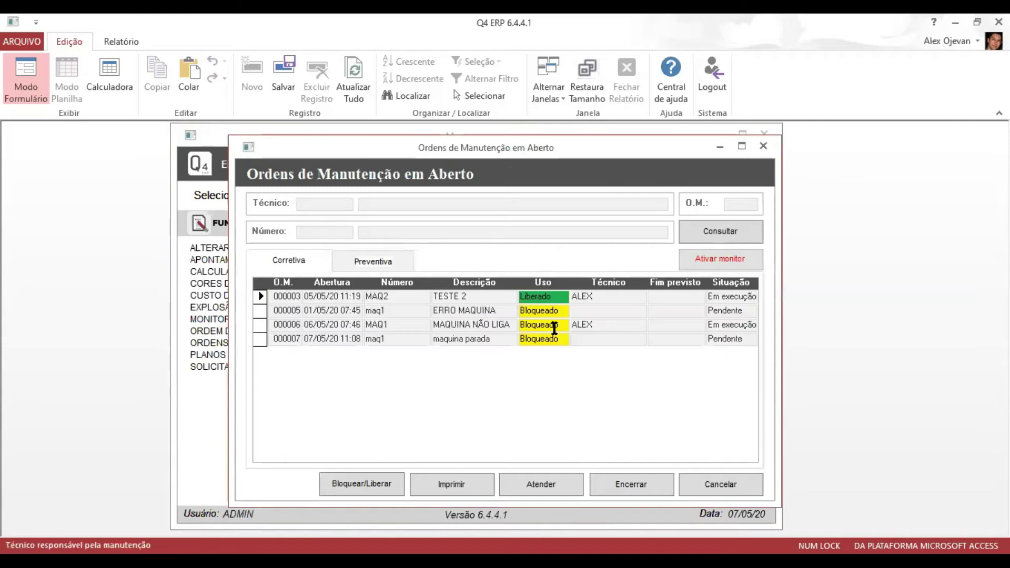
pyautogui.click(390, 338)
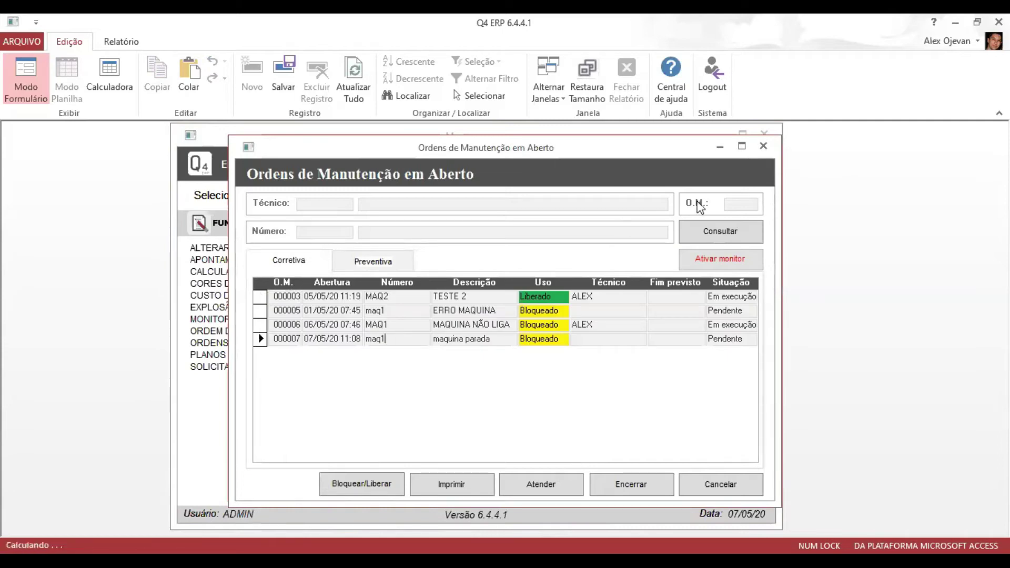
pyautogui.click(742, 148)
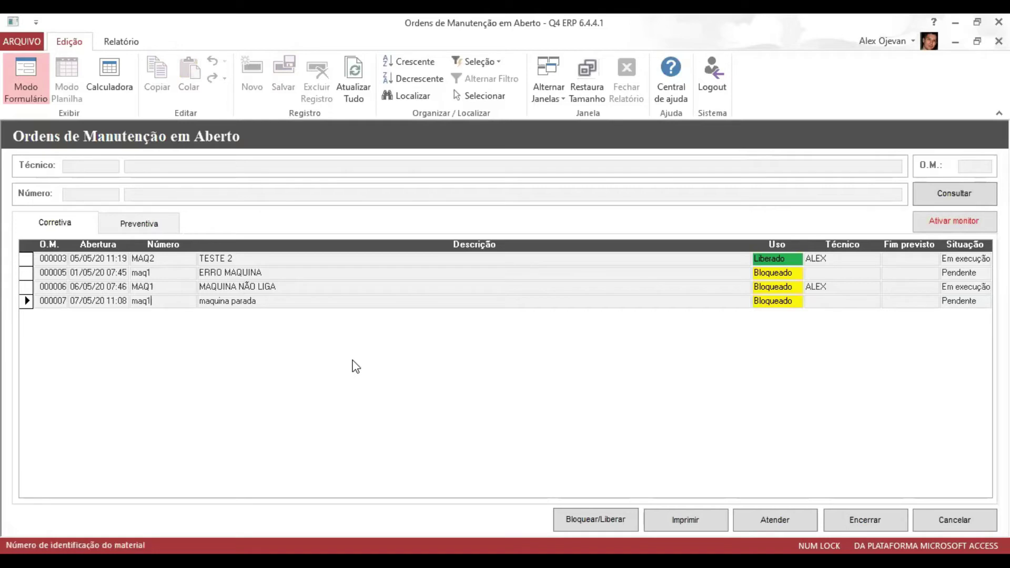
pyautogui.click(977, 41)
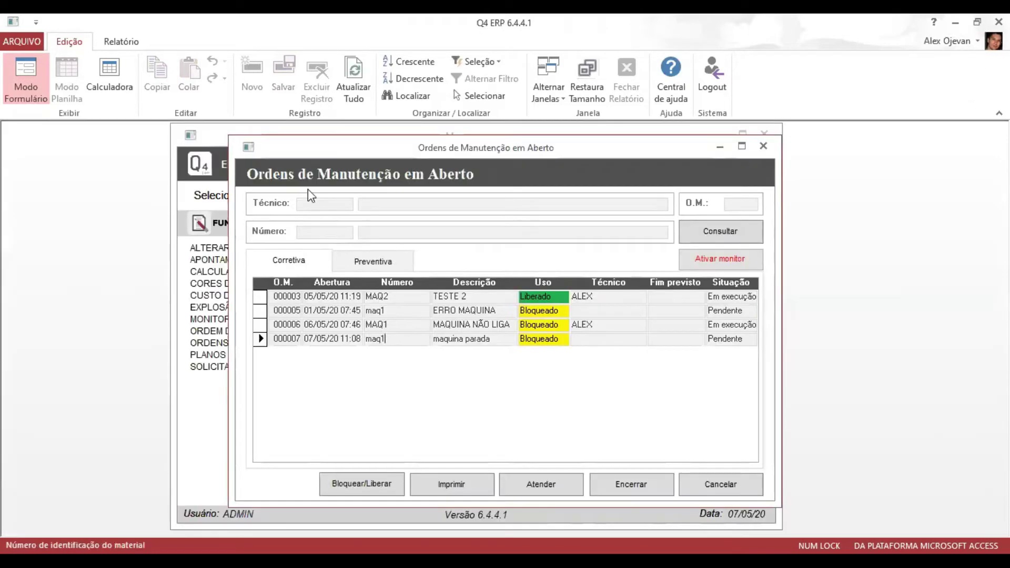
pyautogui.click(190, 195)
pyautogui.doubleClick(248, 368)
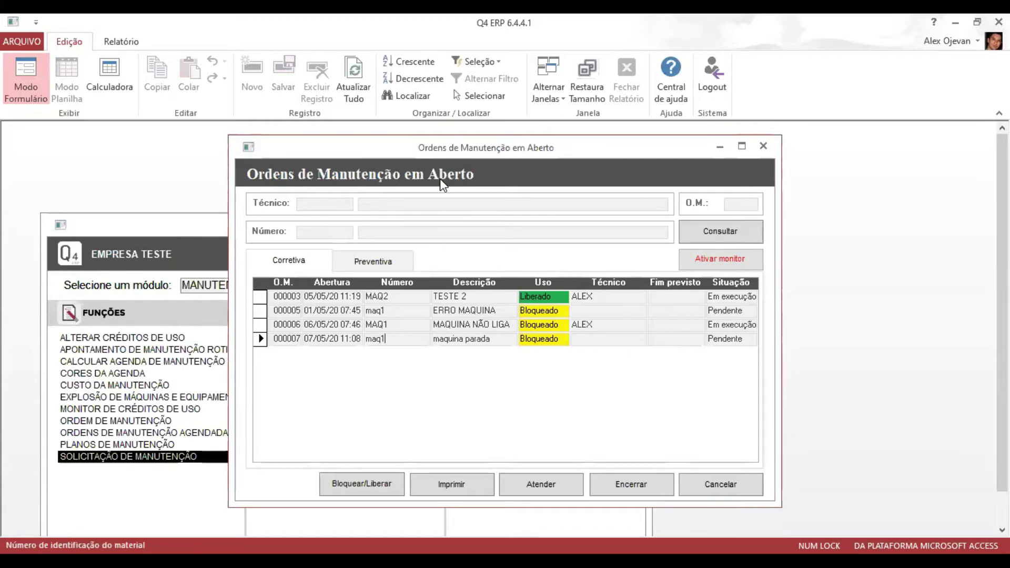
pyautogui.click(765, 147)
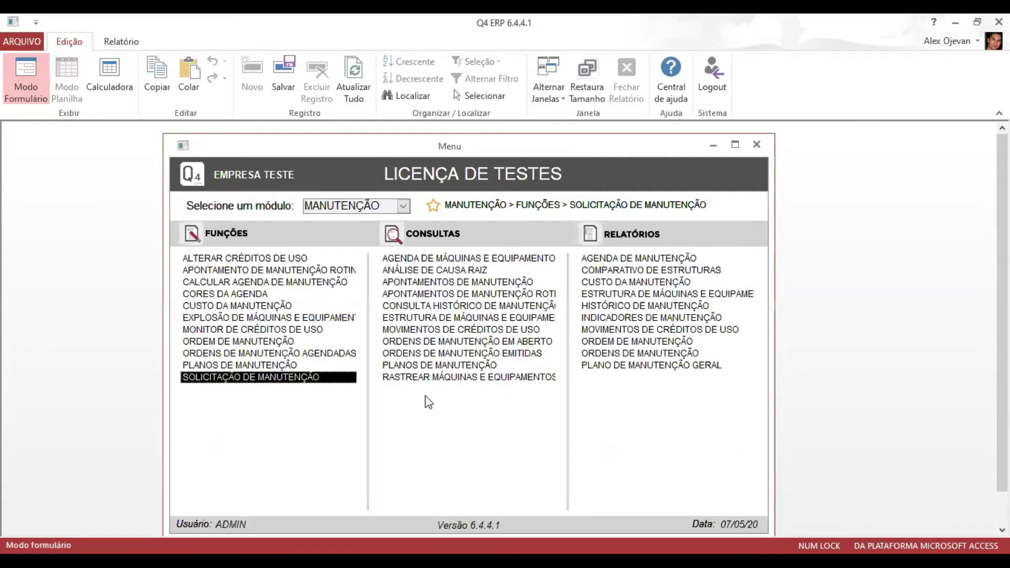
# Step: Attend the open order "ERRO MAQUINA" of maq1, setting its type to PLANO DE MANUTENÇÃO CORRETIVO and the technician to 0001
pyautogui.doubleClick(513, 342)
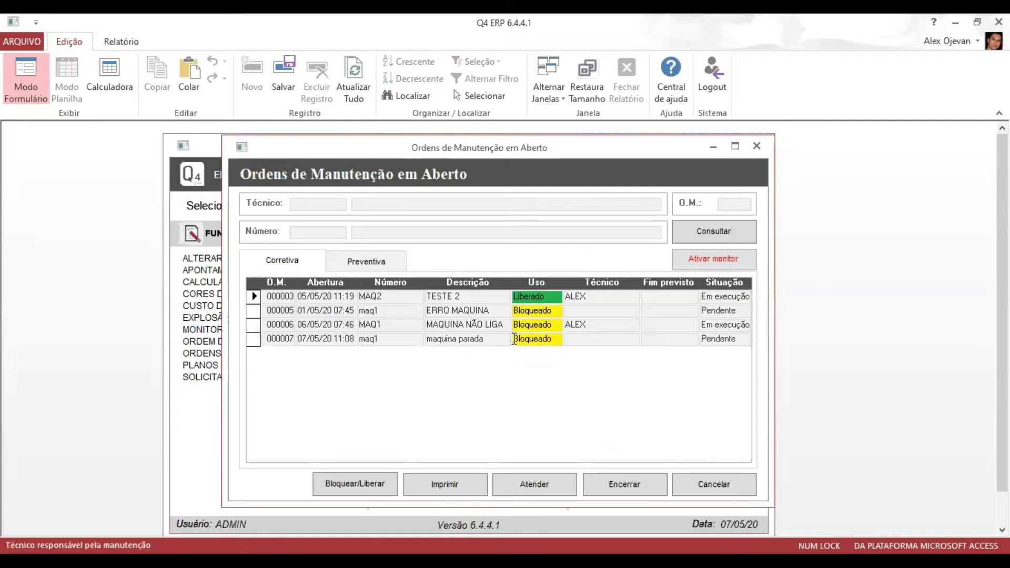
pyautogui.click(549, 483)
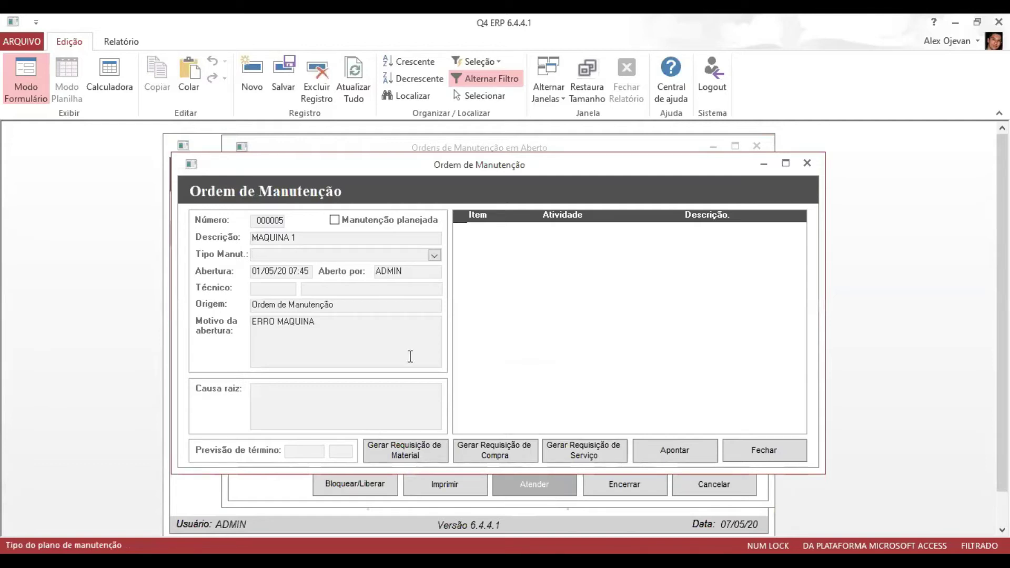
pyautogui.click(434, 256)
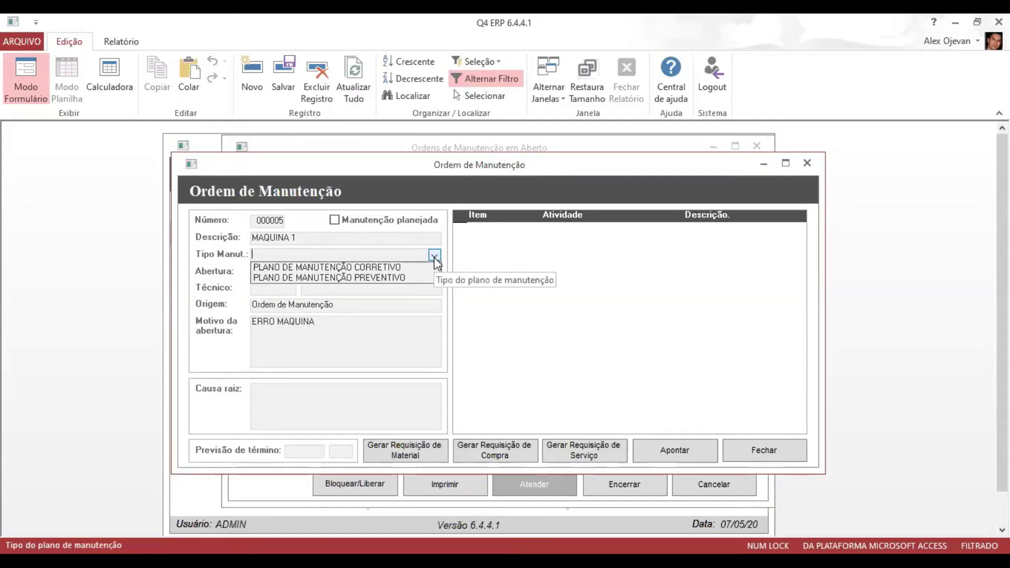
pyautogui.click(408, 278)
pyautogui.click(255, 286)
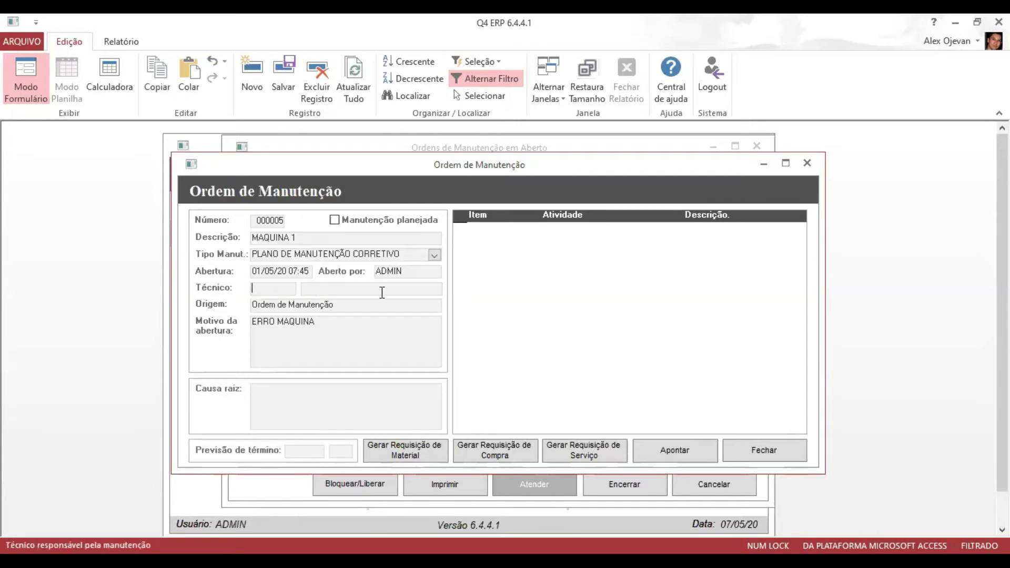
pyautogui.write('0001')
pyautogui.press('Tab')
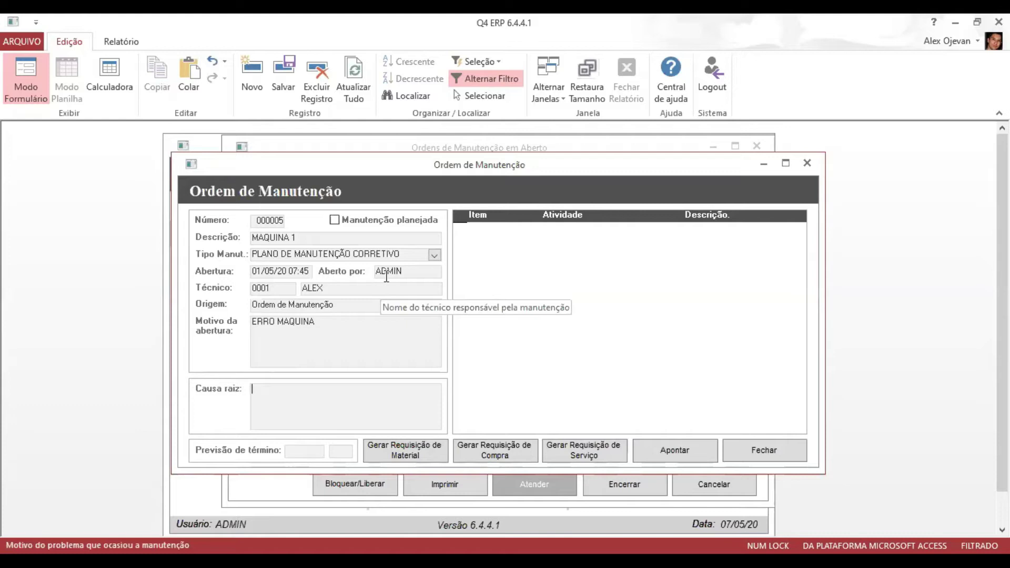
# Step: View the material requisition form generated from the maintenance order and close it
pyautogui.click(422, 455)
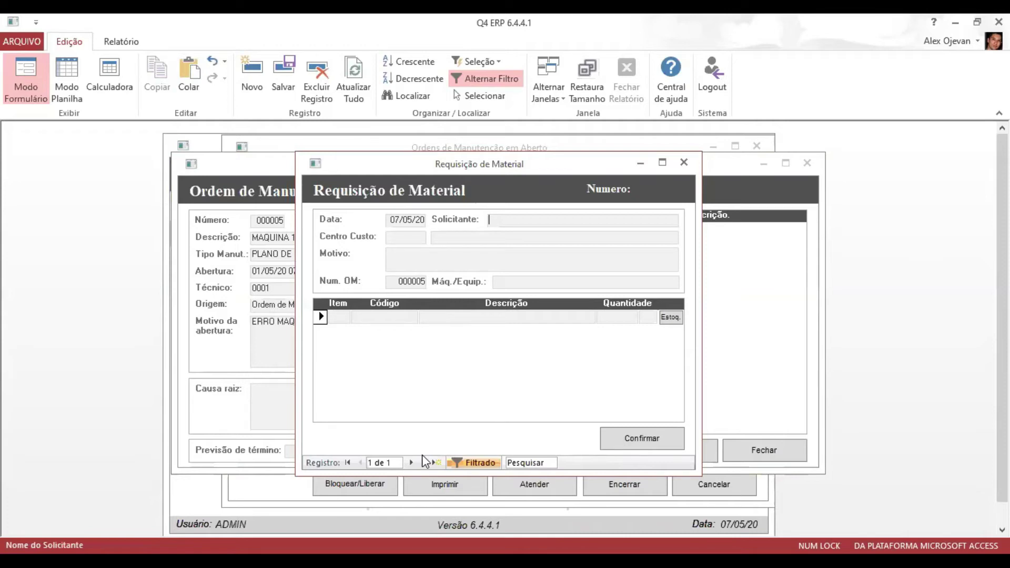
pyautogui.doubleClick(427, 281)
pyautogui.click(684, 162)
# Step: View the purchase requisition form of the maintenance order, close it and open the service requisition form
pyautogui.click(525, 448)
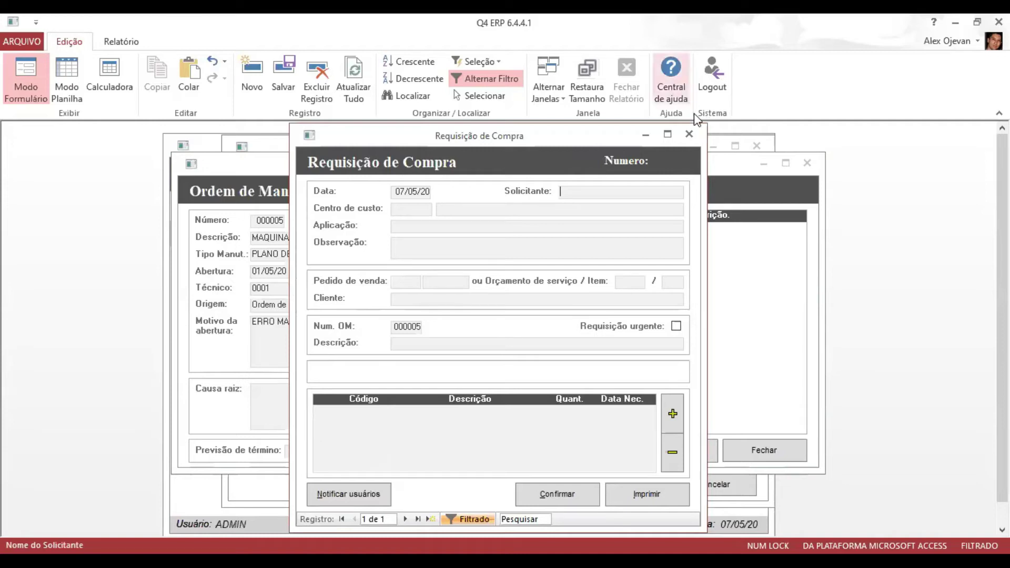
pyautogui.click(617, 409)
pyautogui.click(505, 349)
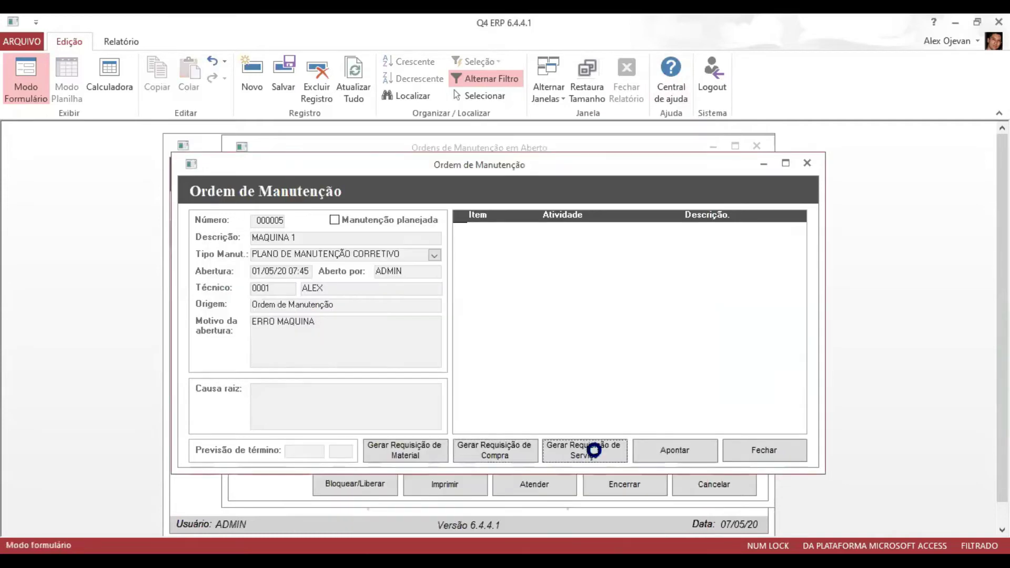
pyautogui.click(593, 447)
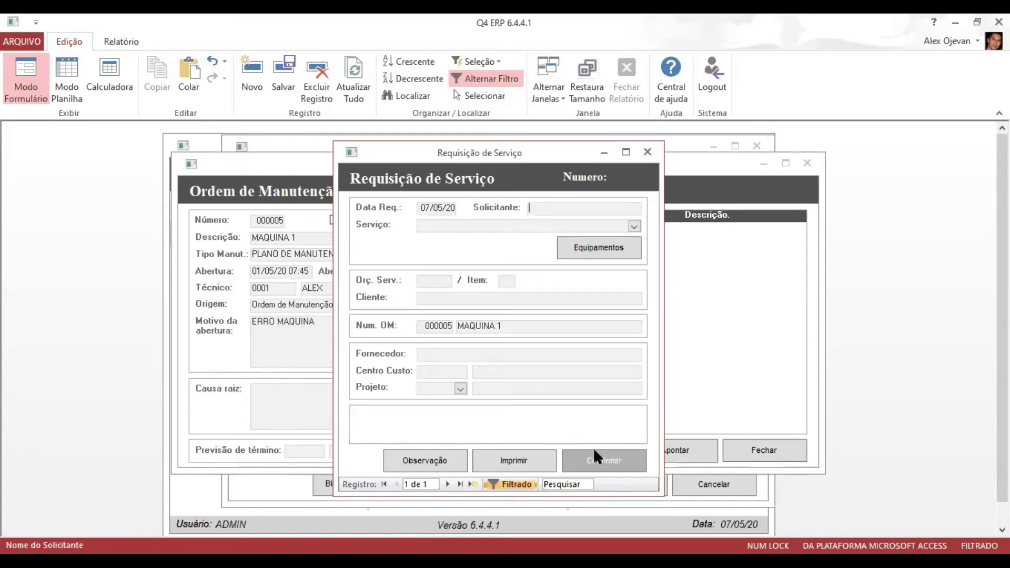
# Step: Close the service requisition and start an apontamento for the order, with activity MANUTENÇÃO CORRETIVA and observation "kgjlkjflksjflksdj"
pyautogui.click(647, 152)
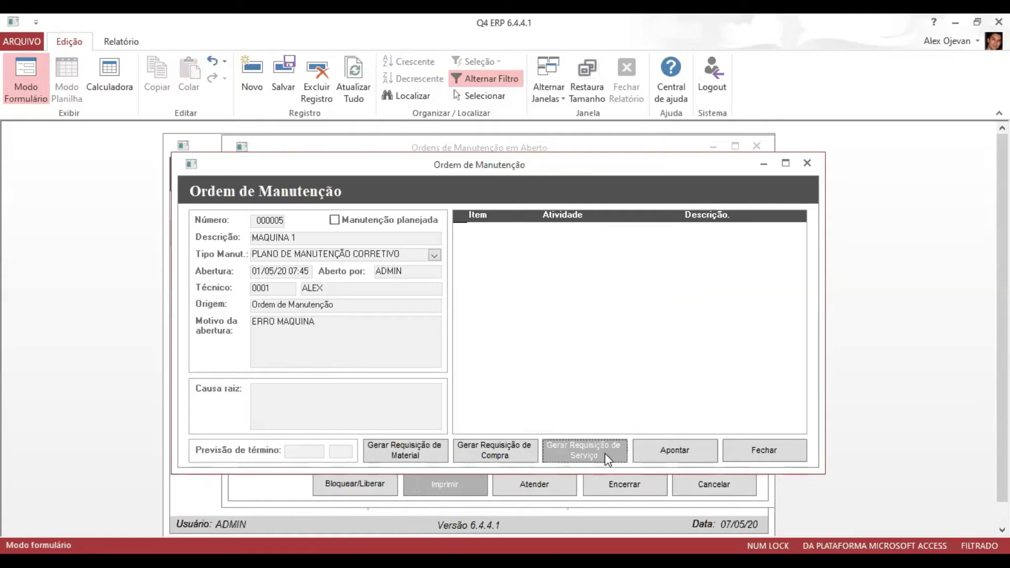
pyautogui.click(669, 449)
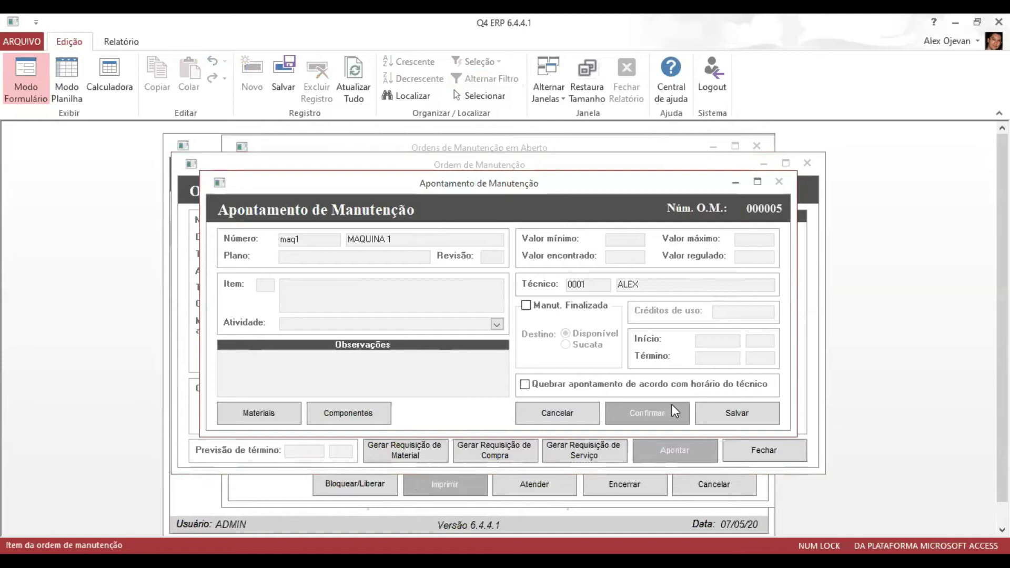
pyautogui.click(497, 324)
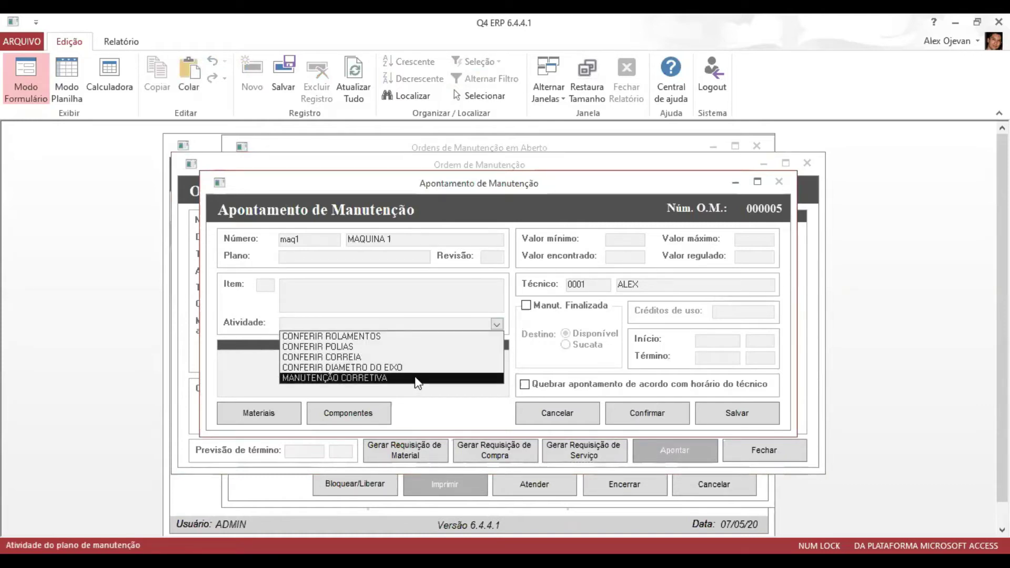
pyautogui.click(416, 379)
pyautogui.click(431, 370)
pyautogui.write('kgjlk')
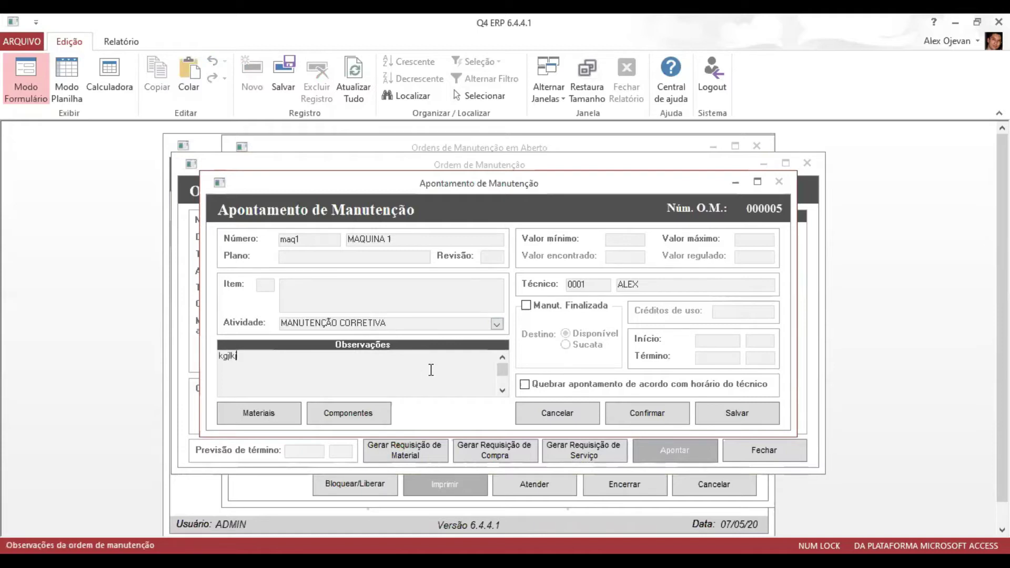
pyautogui.write('jflksjflksdj')
pyautogui.press('Tab')
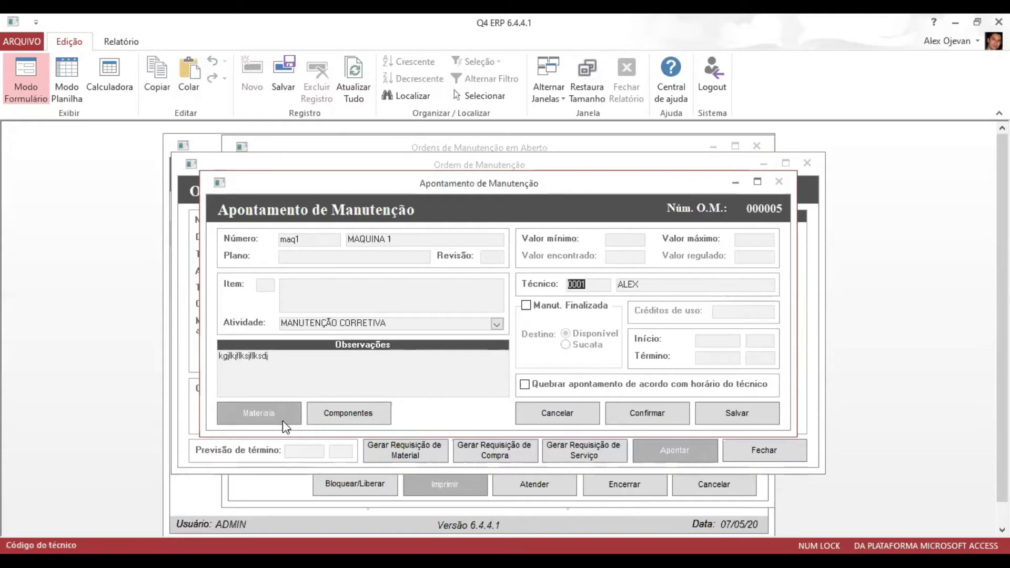
# Step: Set the maintenance start to 07/05/20 08:00 and the end to 07/05/20 08:20
pyautogui.click(240, 422)
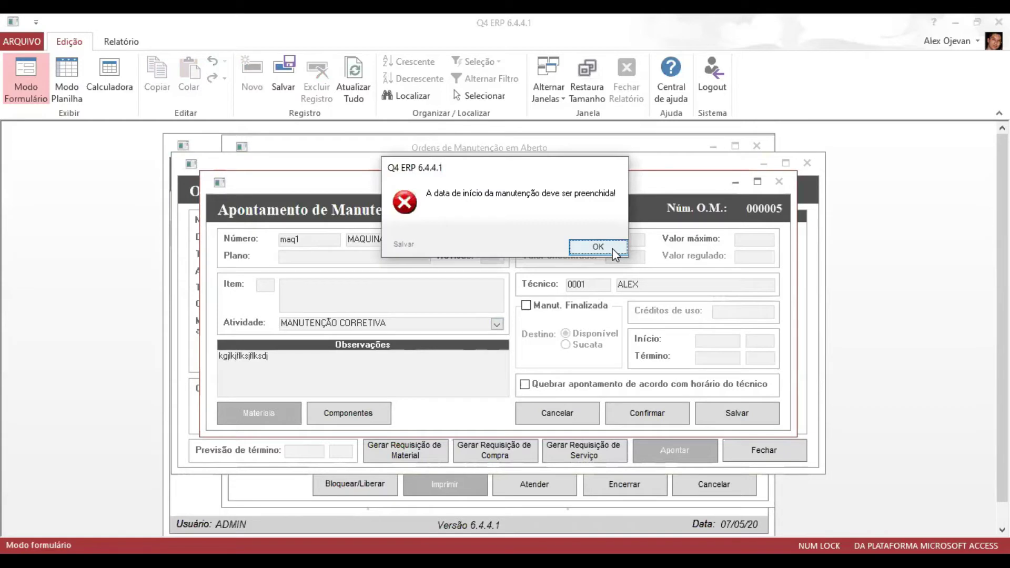
pyautogui.click(598, 247)
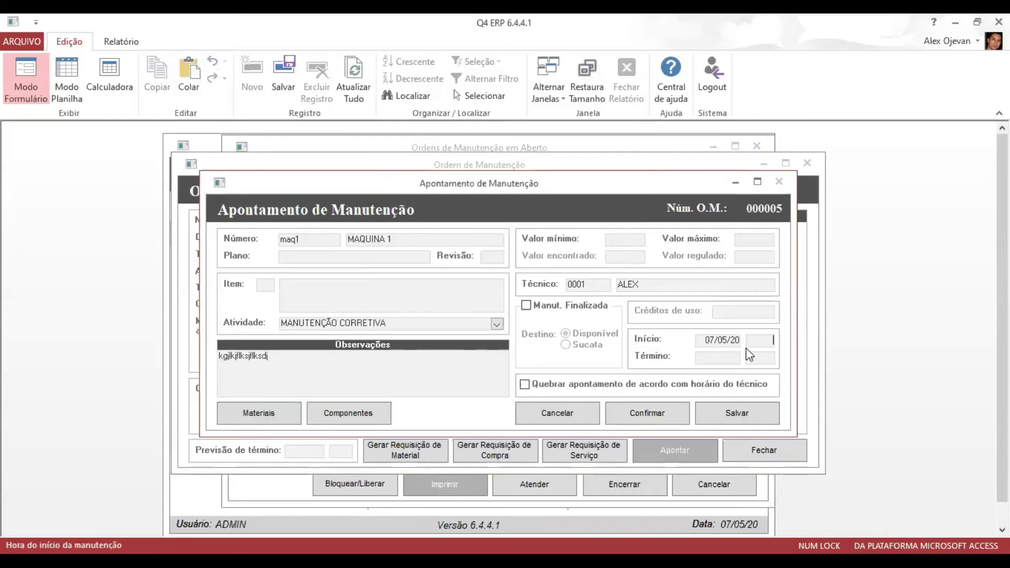
pyautogui.write('08:00')
pyautogui.press('Tab')
pyautogui.write('07/05/20')
pyautogui.press('Tab')
pyautogui.write('04:')
pyautogui.press('BackSpace')
pyautogui.write('8:20')
# Step: View the equipment and materials lists of the apontamento, close them and check the technician code
pyautogui.click(242, 415)
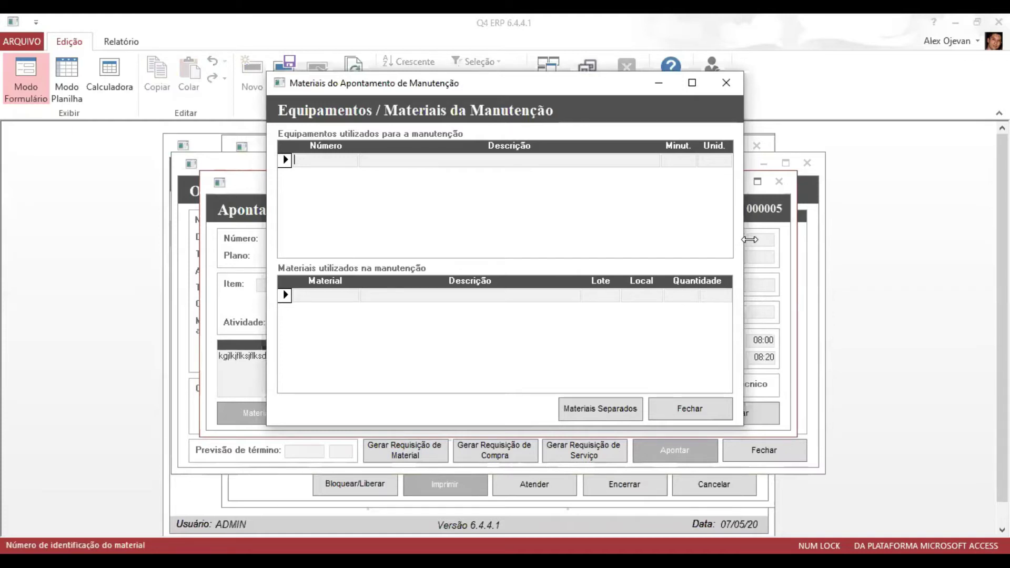
pyautogui.click(663, 409)
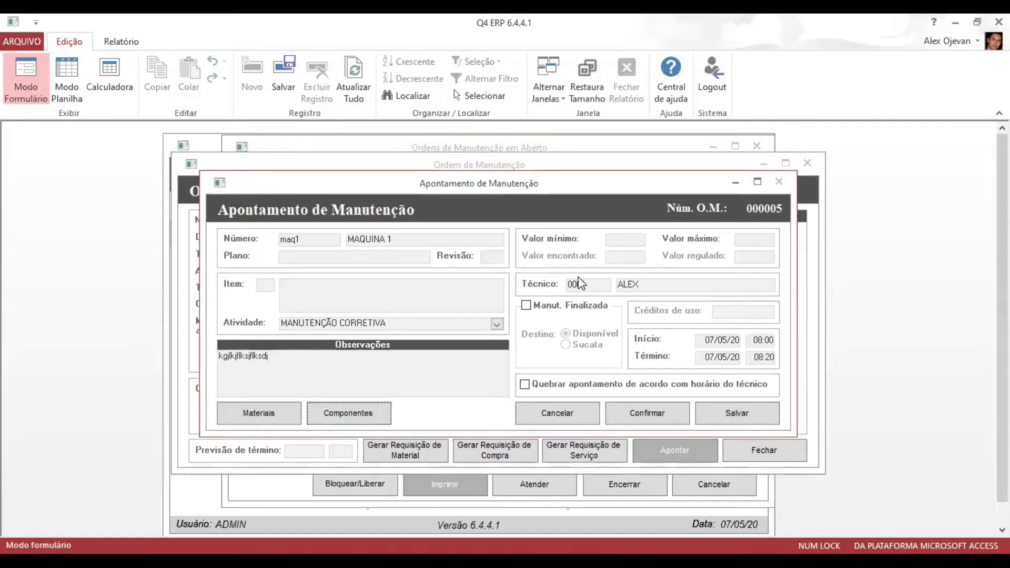
pyautogui.click(560, 285)
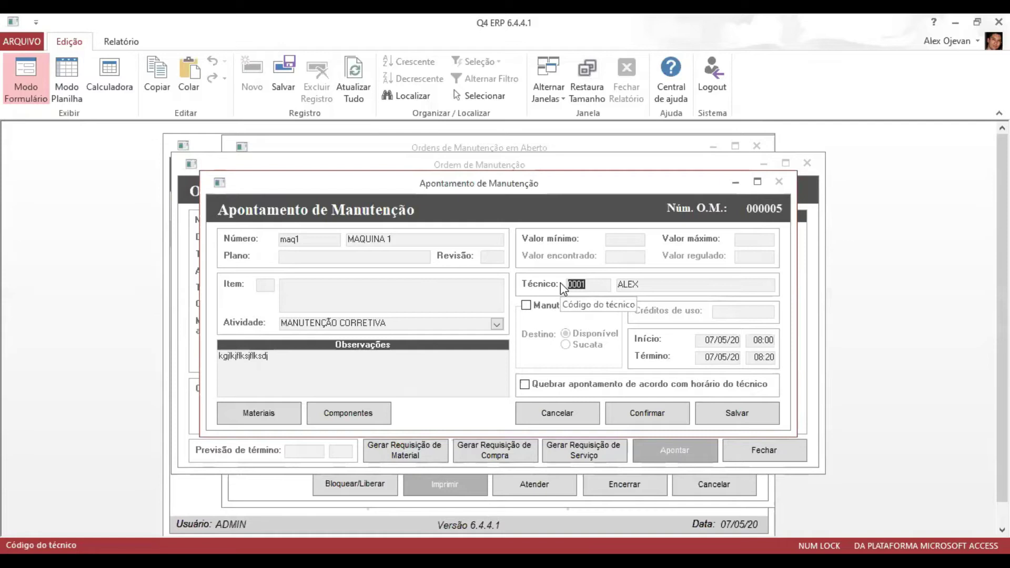
pyautogui.click(589, 285)
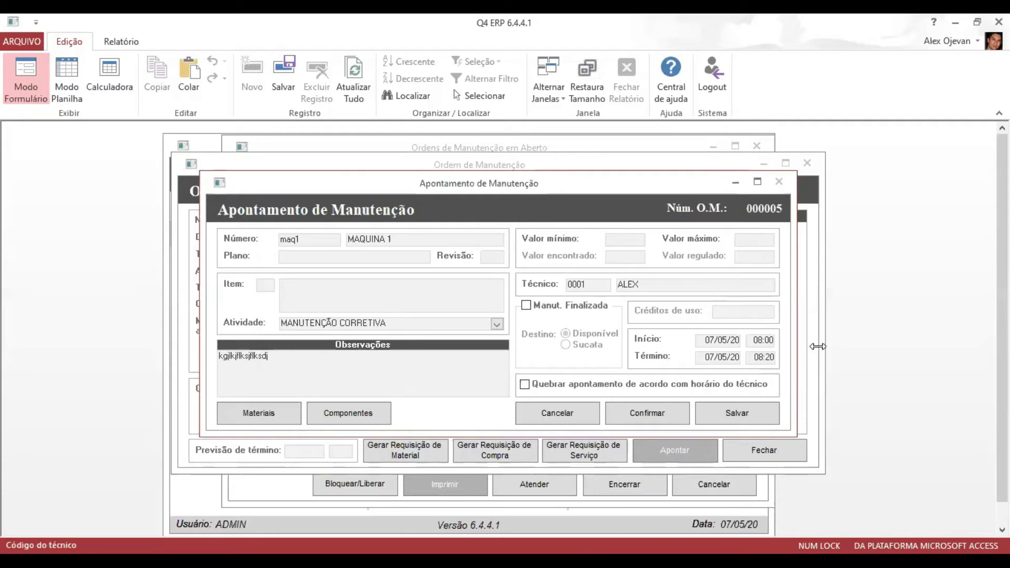
# Step: Confirm the maintenance apontamento and close the maintenance order
pyautogui.click(684, 416)
pyautogui.click(683, 414)
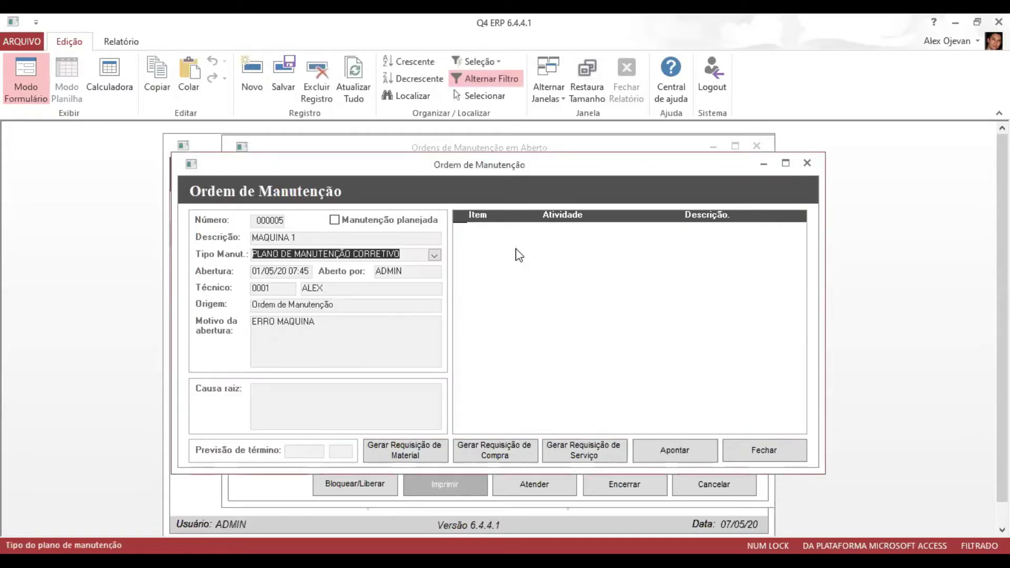
pyautogui.click(807, 164)
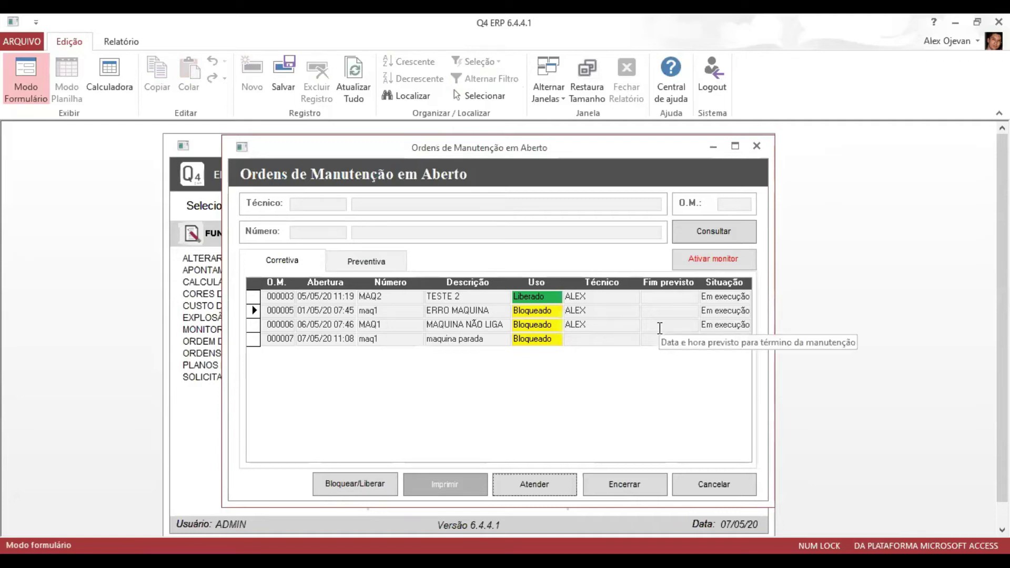
# Step: Attend the "TESTE 2" order of MAQ2, enter placeholder text as Causa raiz, undo it, and close the order and the open-orders query
pyautogui.click(408, 298)
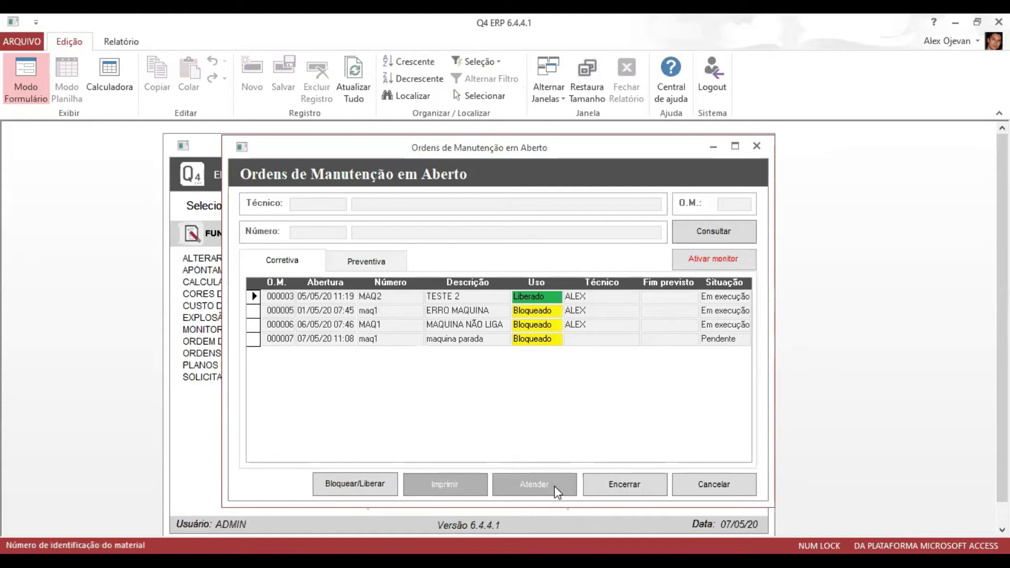
pyautogui.click(557, 492)
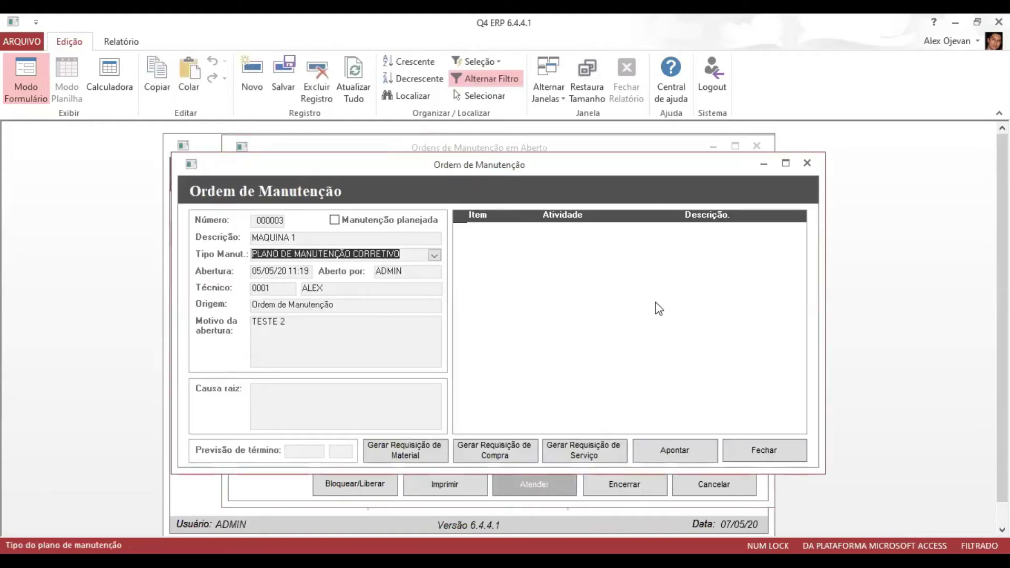
pyautogui.click(301, 417)
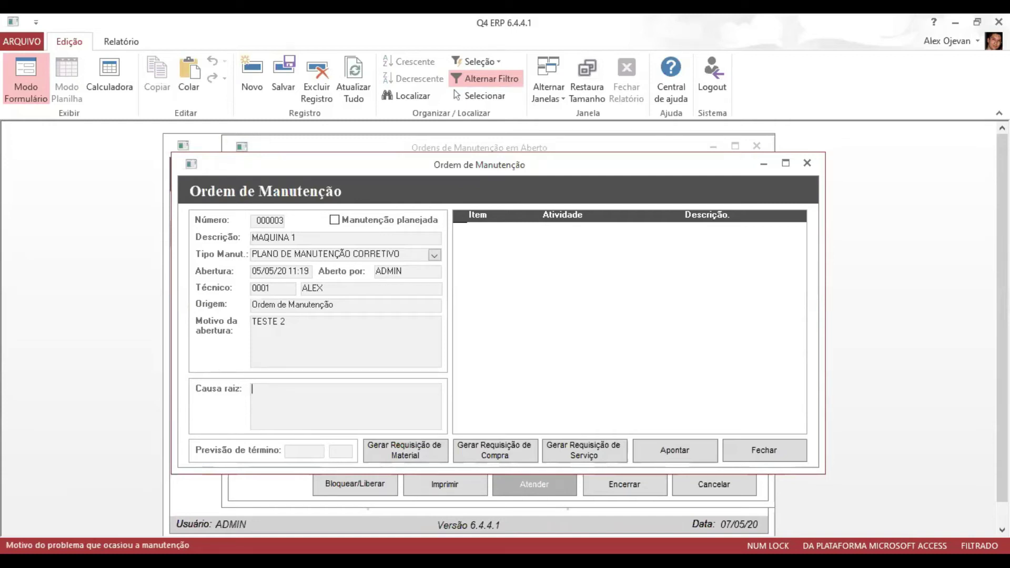
pyautogui.write('jdfhkjdfhsjdkhfksdjhfkshfkjhdskjfhkshnckjhf')
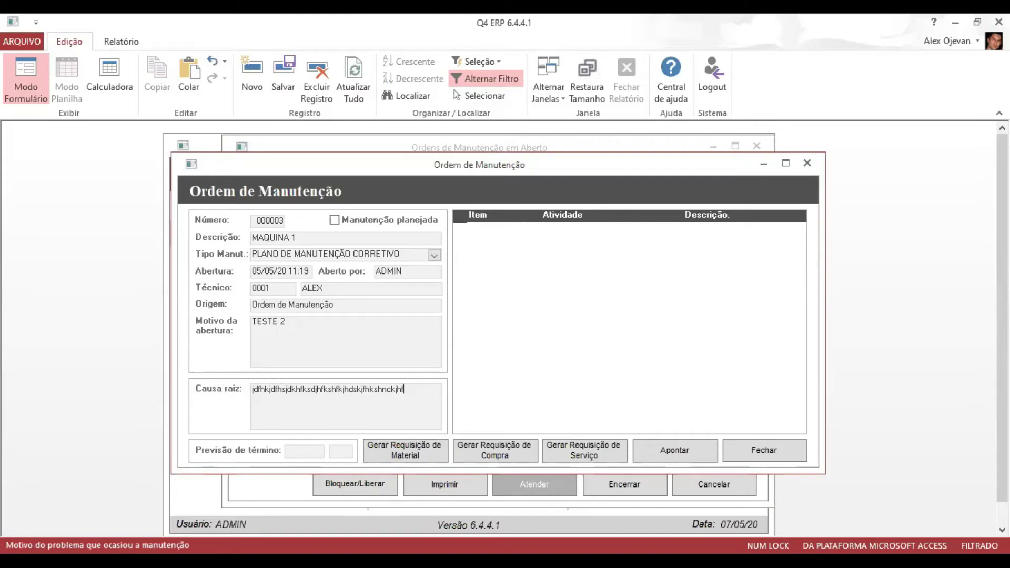
pyautogui.hotkey('ctrl', 'z')
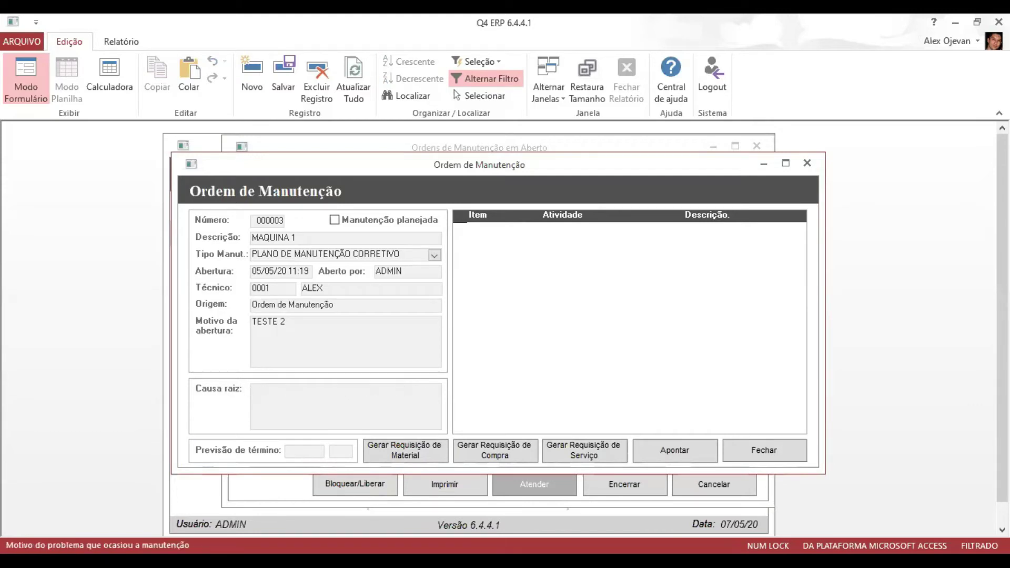
pyautogui.click(807, 163)
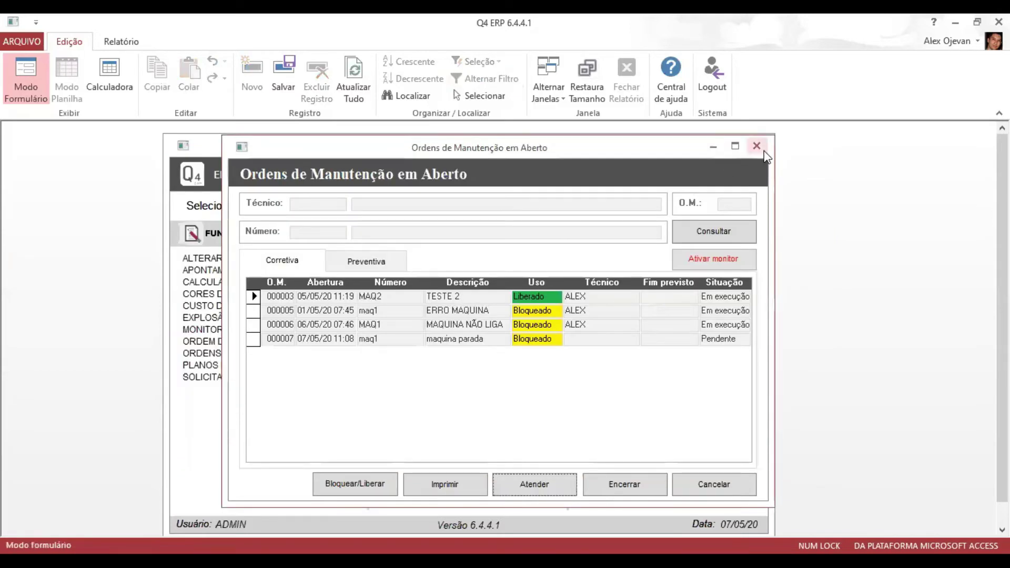
pyautogui.click(763, 150)
pyautogui.click(497, 342)
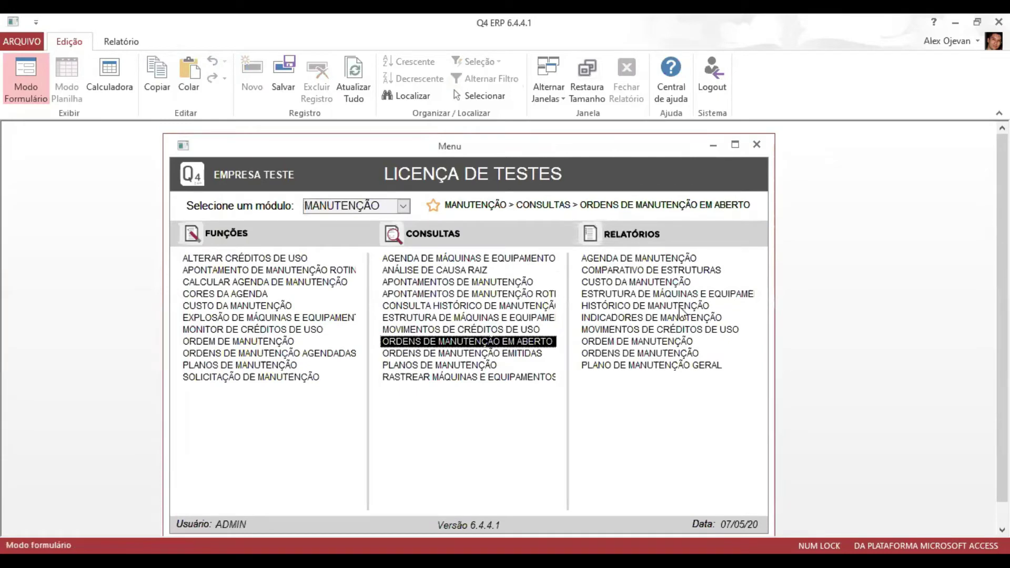
# Step: Generate the Custo da Manutenção report for 01/05/20 to 07/05/20, grouped by Atividade, with Tela as the destination
pyautogui.click(683, 283)
pyautogui.doubleClick(684, 283)
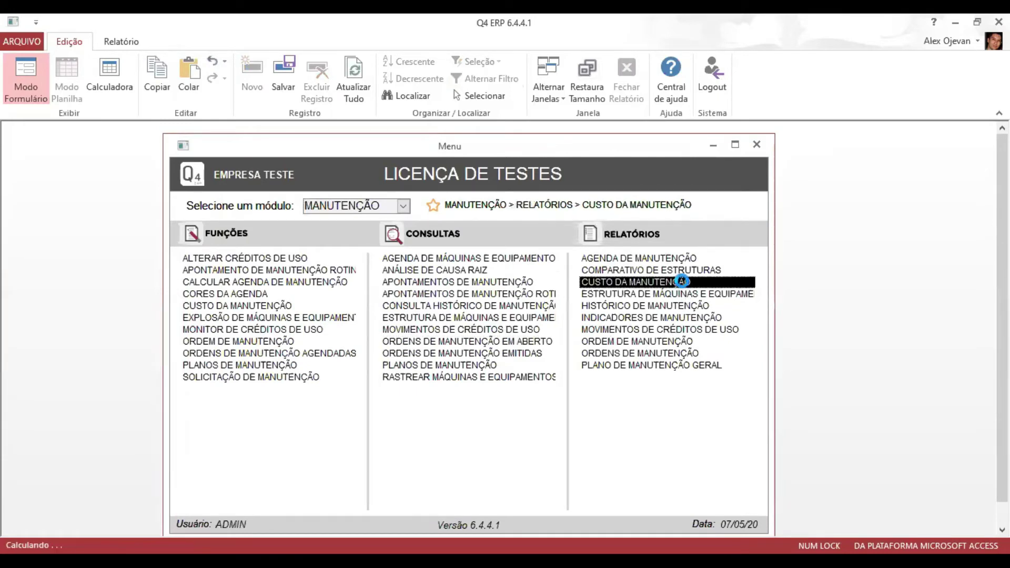
pyautogui.click(589, 213)
pyautogui.doubleClick(636, 285)
pyautogui.write('01/05/20')
pyautogui.press('Tab')
pyautogui.write('07/05/20')
pyautogui.press('Tab')
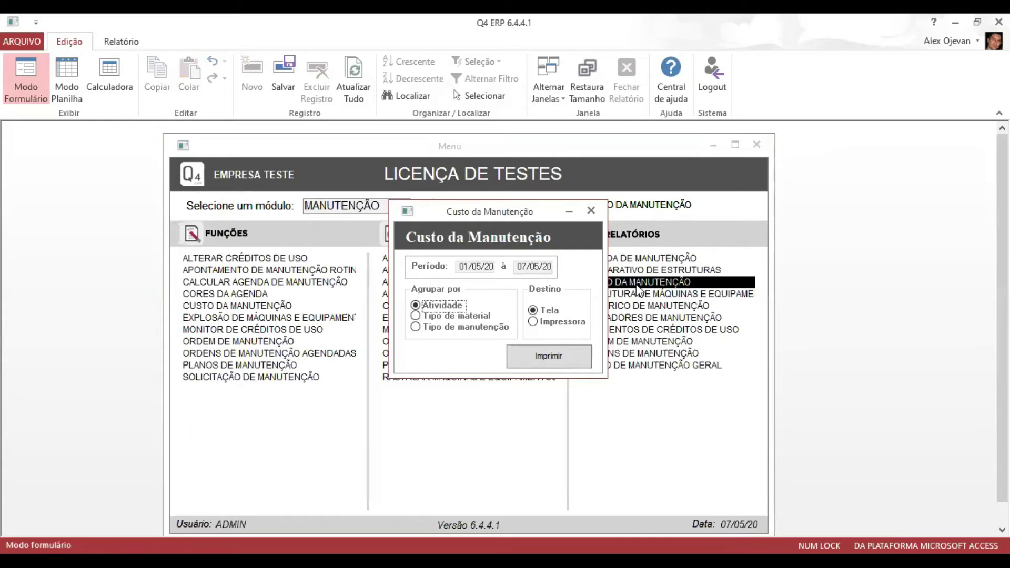
pyautogui.click(544, 355)
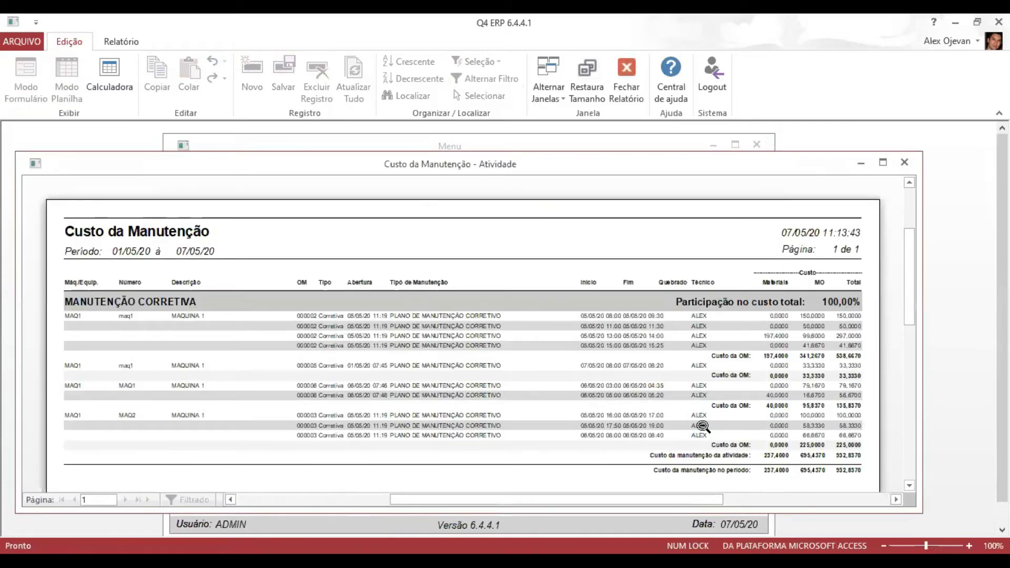
# Step: Examine the material, labour and total cost columns of the maximised cost report at 150% zoom, and close it
pyautogui.click(883, 163)
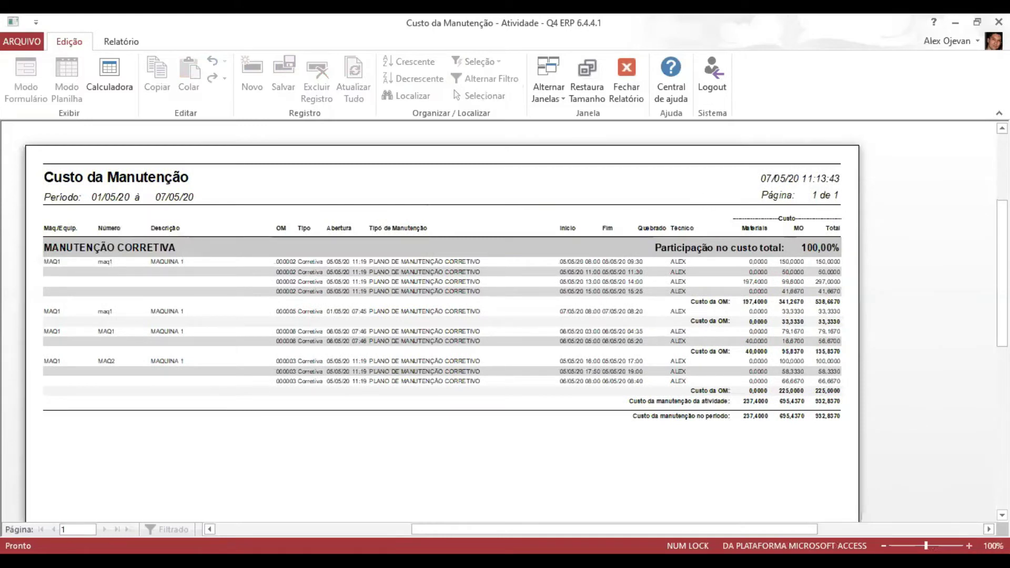
pyautogui.click(970, 546)
pyautogui.click(969, 547)
pyautogui.click(969, 546)
pyautogui.click(970, 546)
pyautogui.click(969, 547)
pyautogui.moveTo(696, 531); pyautogui.dragTo(832, 529)
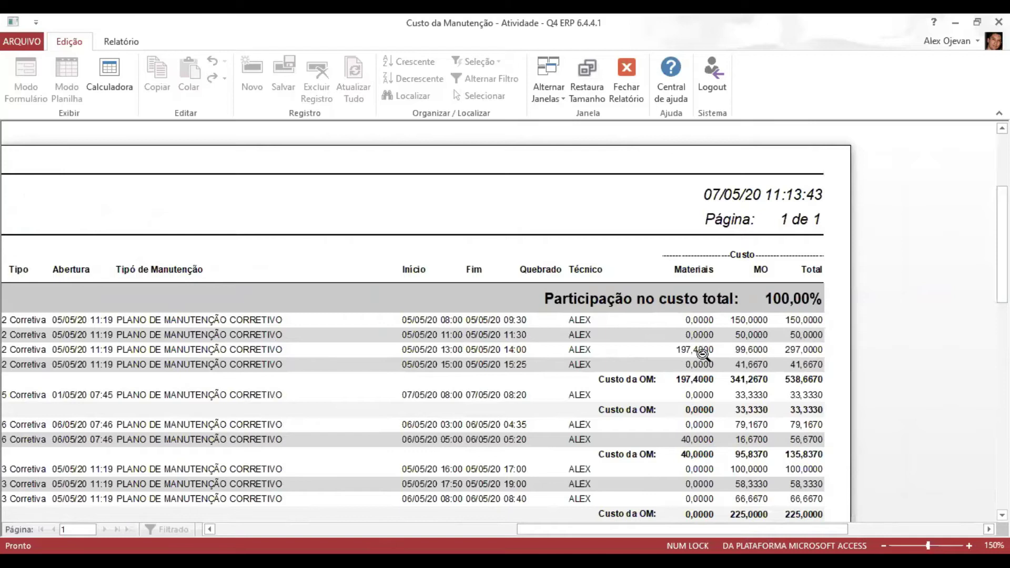
pyautogui.scroll(-1, 809, 372)
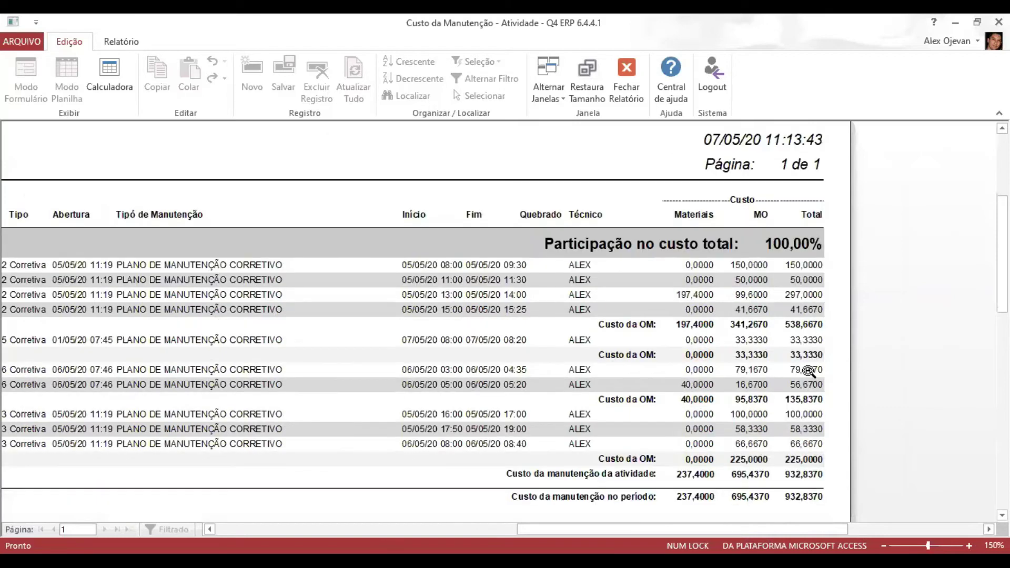
pyautogui.scroll(-1, 809, 372)
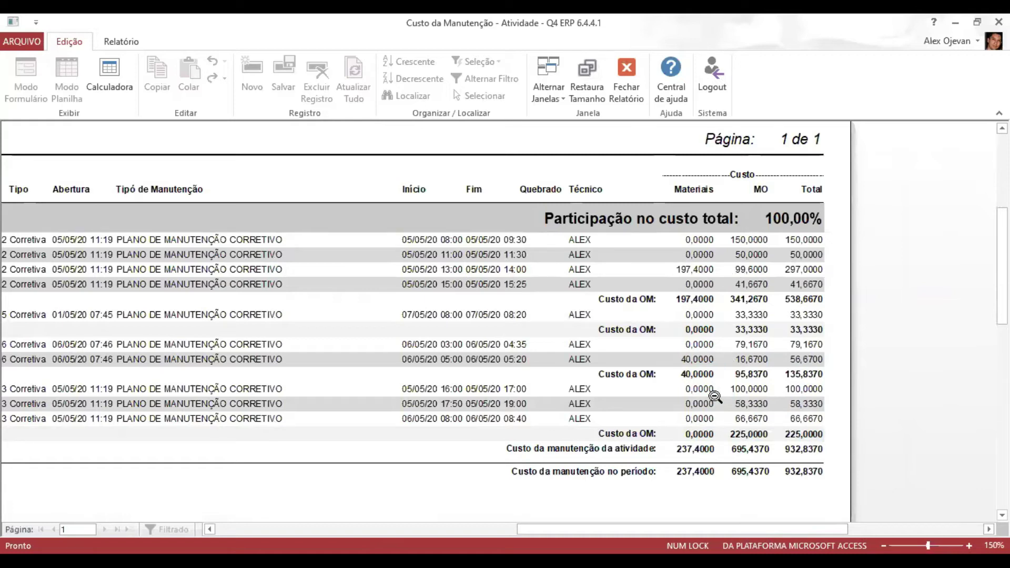
pyautogui.moveTo(663, 525); pyautogui.dragTo(634, 518)
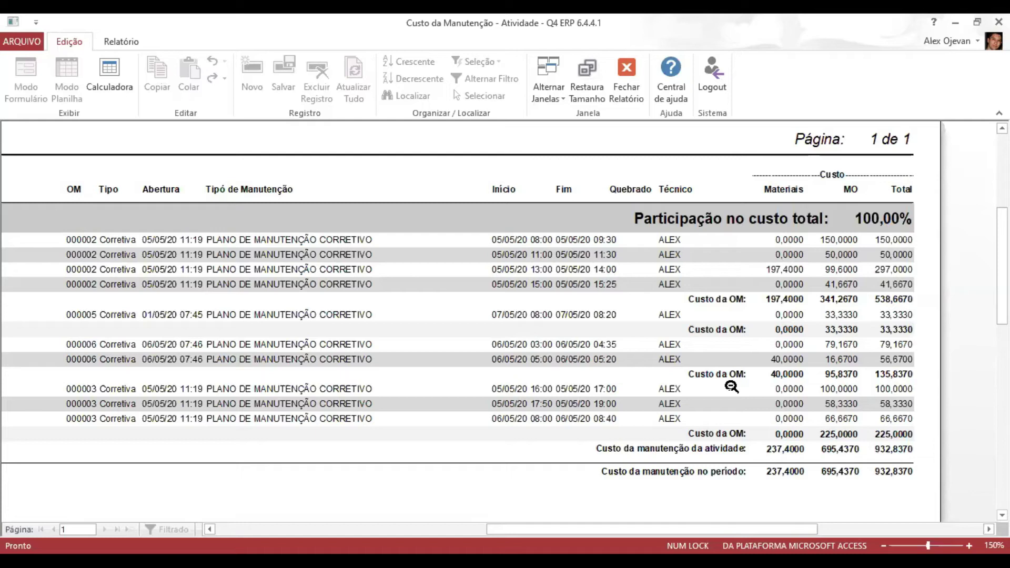
pyautogui.click(626, 84)
# Step: Generate the Histórico de Manutenção report for 01/05/20 to 07/05/20, review it maximised and close it
pyautogui.click(658, 318)
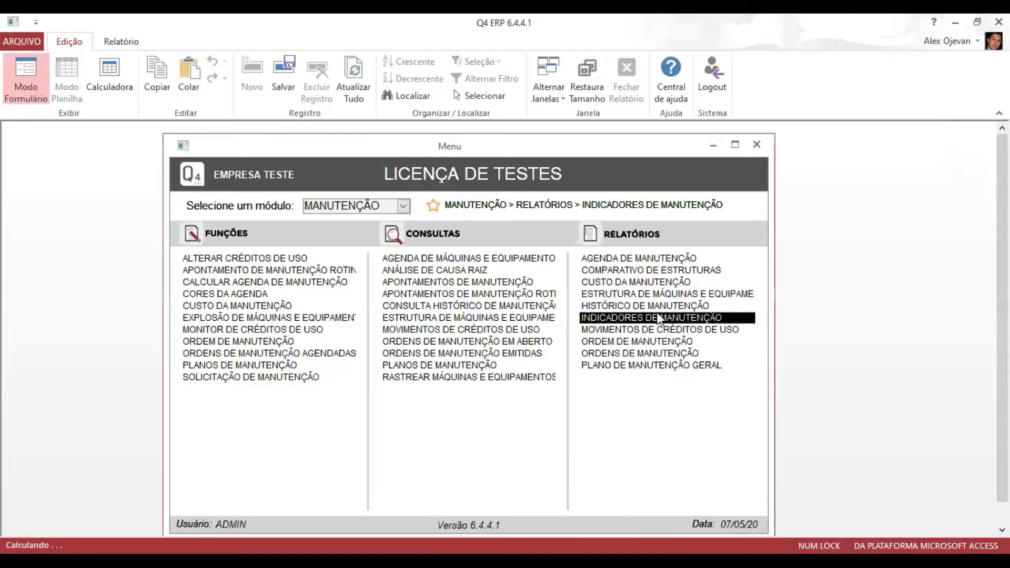
pyautogui.click(656, 306)
pyautogui.write('01/05/20')
pyautogui.press('Tab')
pyautogui.write('07/05/20')
pyautogui.press('Tab')
pyautogui.click(593, 352)
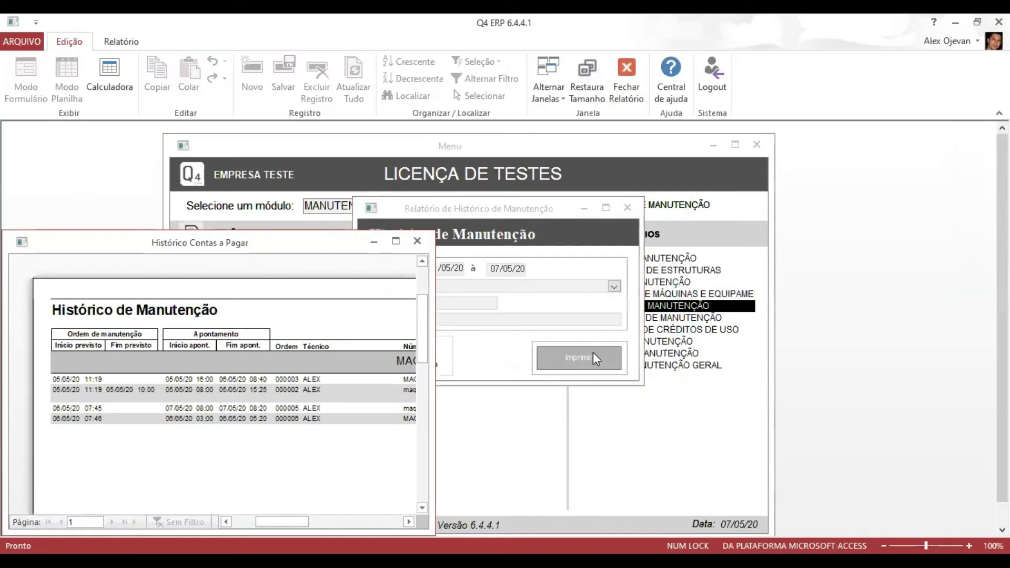
pyautogui.click(395, 241)
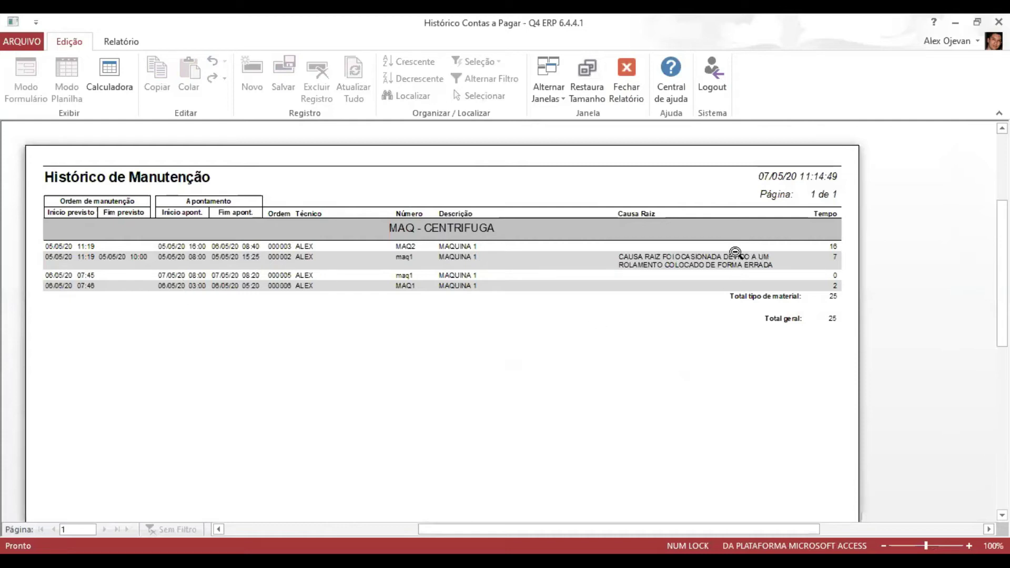
pyautogui.click(637, 96)
# Step: Generate the Indicadores de Manutenção report for 01/05/20 to 07/05/20 and maximise it
pyautogui.click(714, 318)
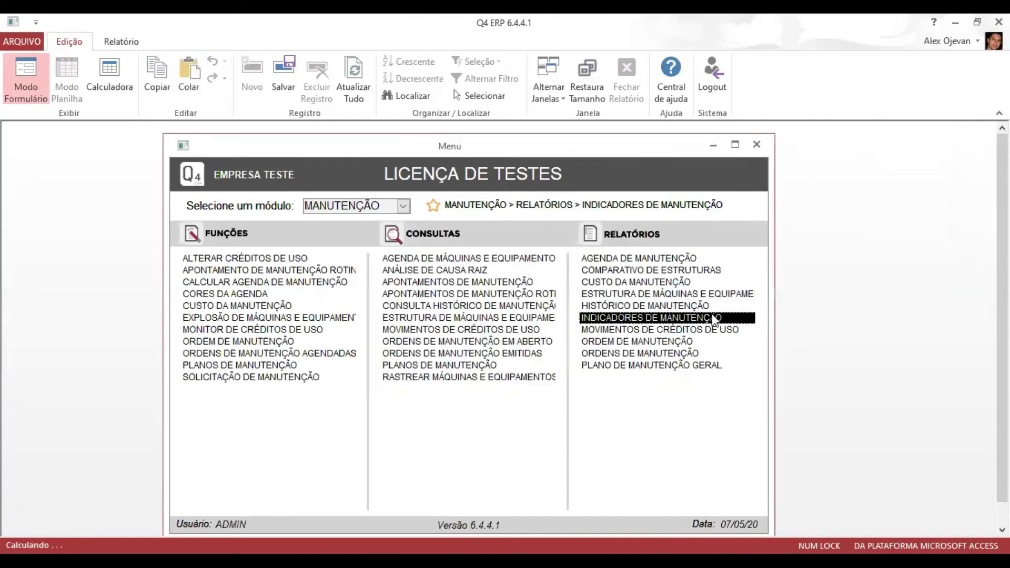
pyautogui.doubleClick(715, 318)
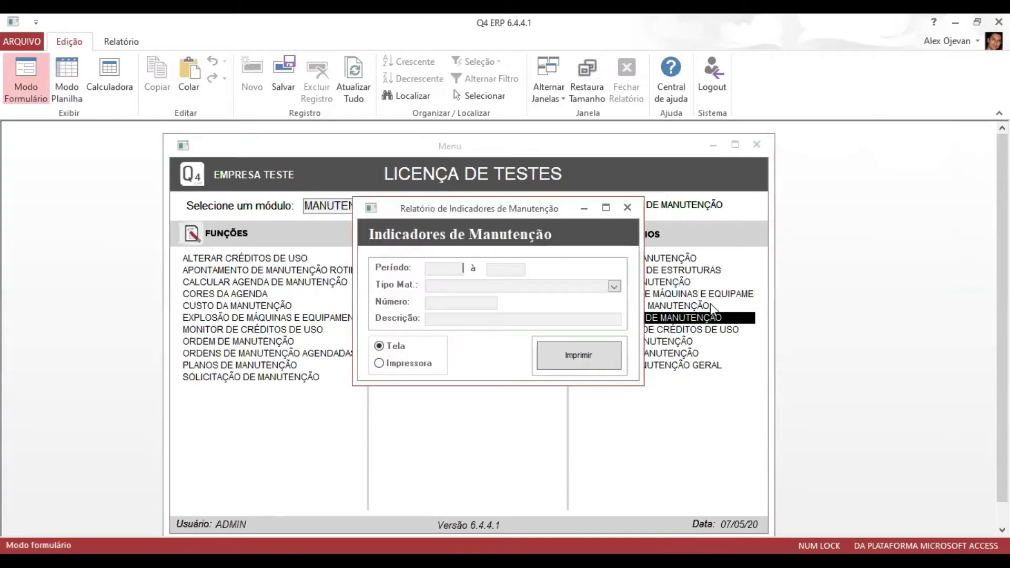
pyautogui.write('01/05/20')
pyautogui.press('Tab')
pyautogui.write('07/05/20')
pyautogui.click(600, 356)
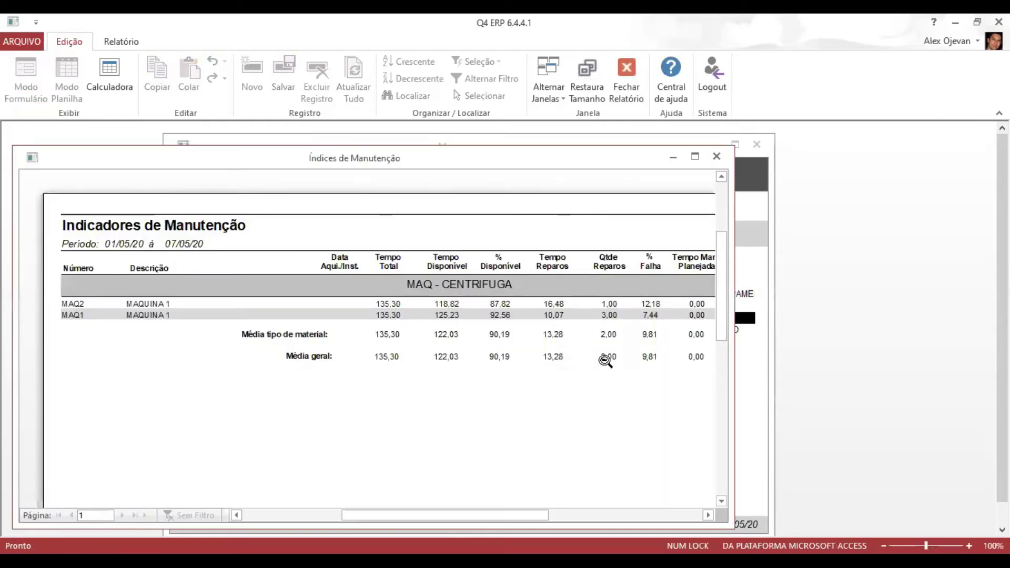
pyautogui.click(695, 157)
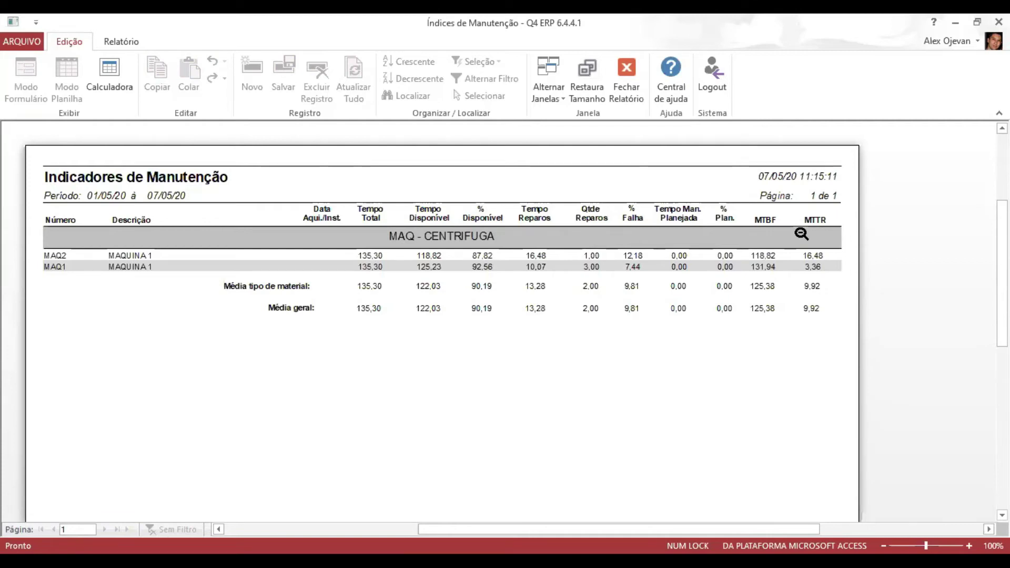
# Step: Close the Indicadores de Manutenção report and its filter window
pyautogui.click(629, 85)
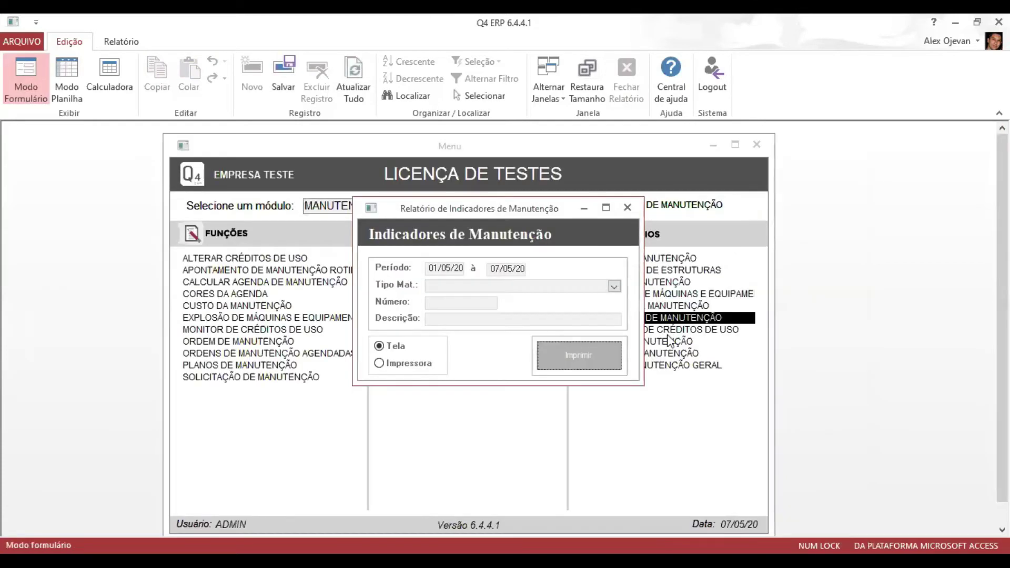
pyautogui.click(627, 208)
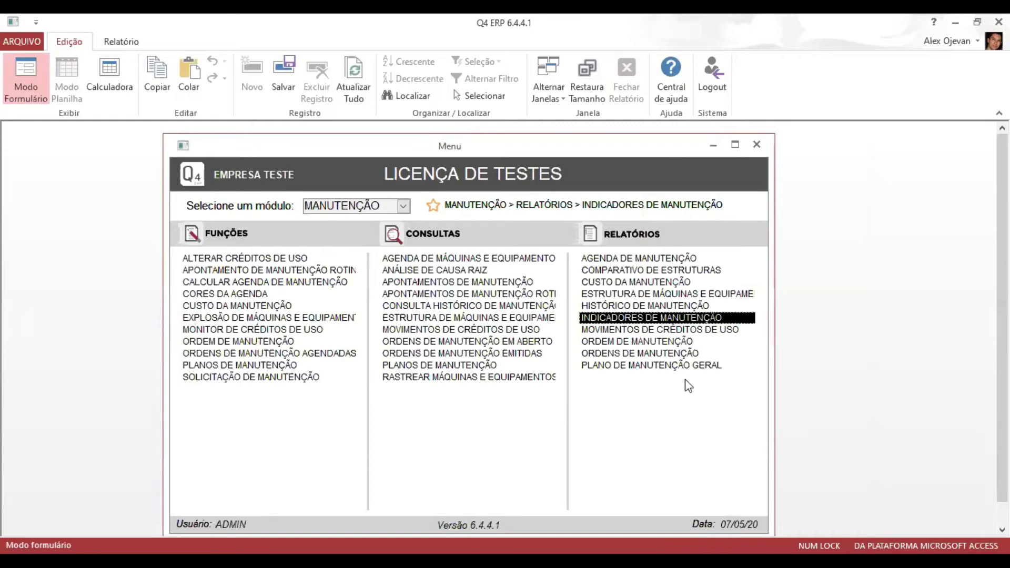
# Step: Look up the Planos de Manutenção for machine maq1 and open its listed plan for alteration
pyautogui.doubleClick(253, 367)
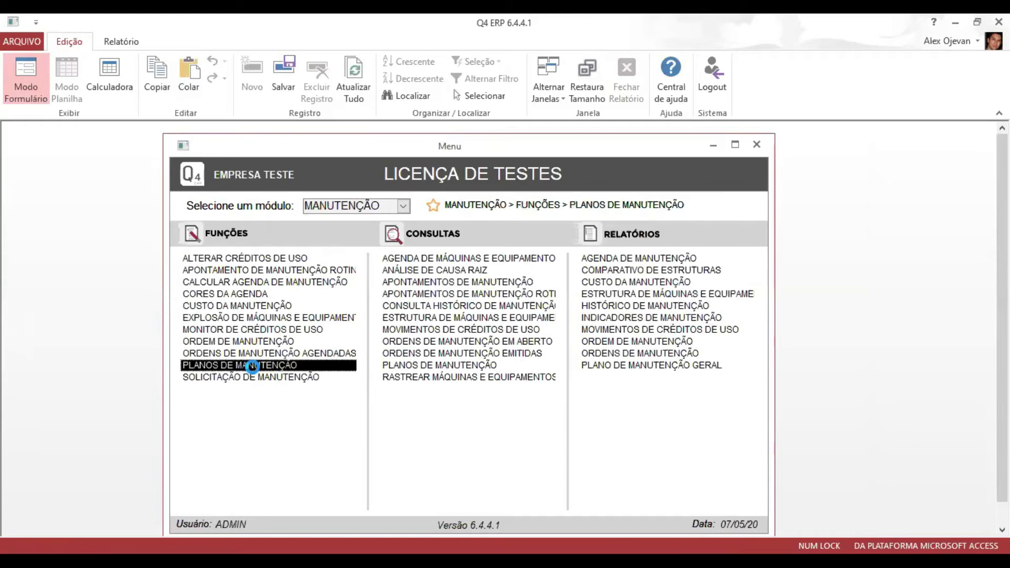
pyautogui.write('maq1')
pyautogui.press('Return')
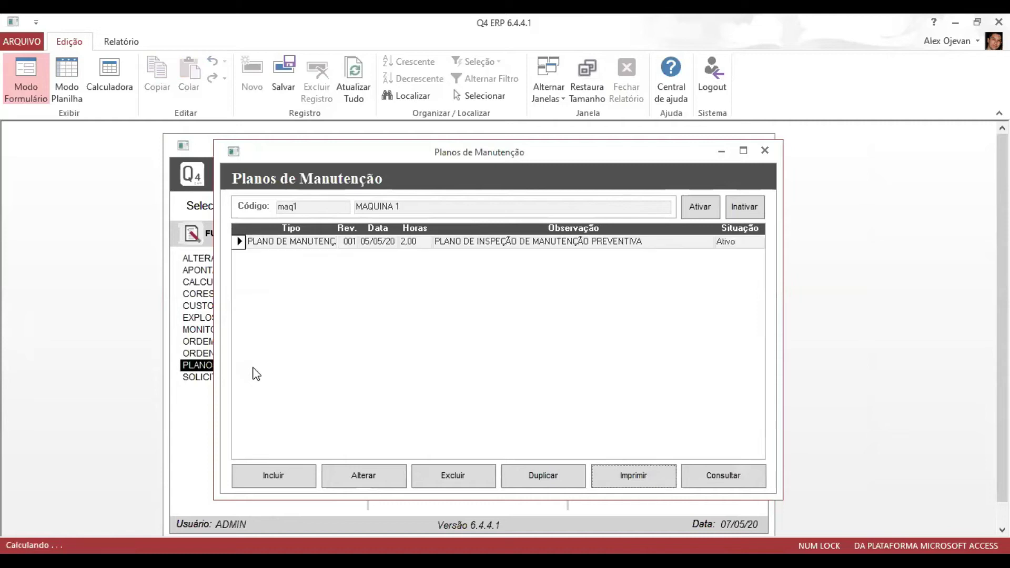
pyautogui.click(416, 240)
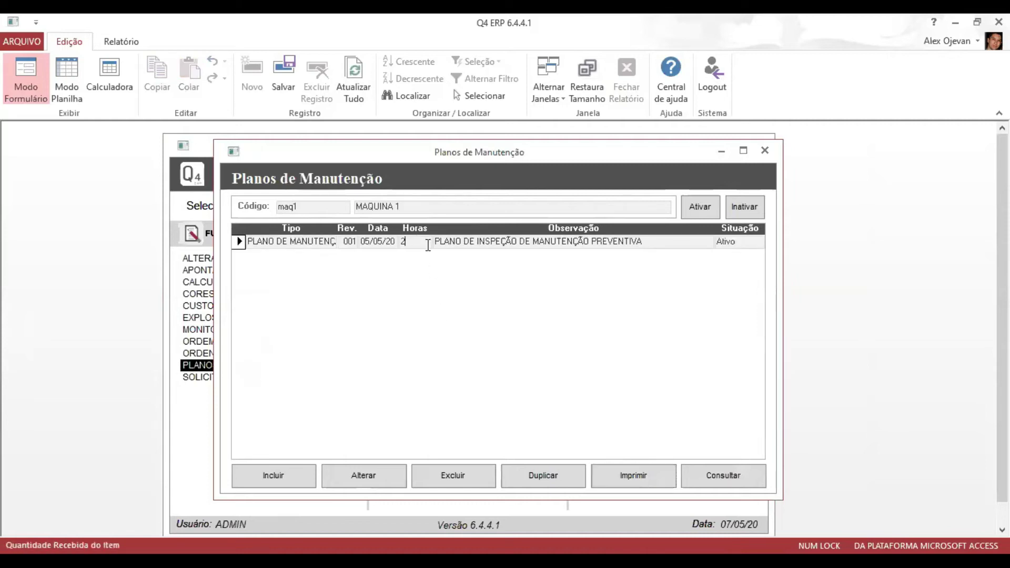
pyautogui.click(380, 475)
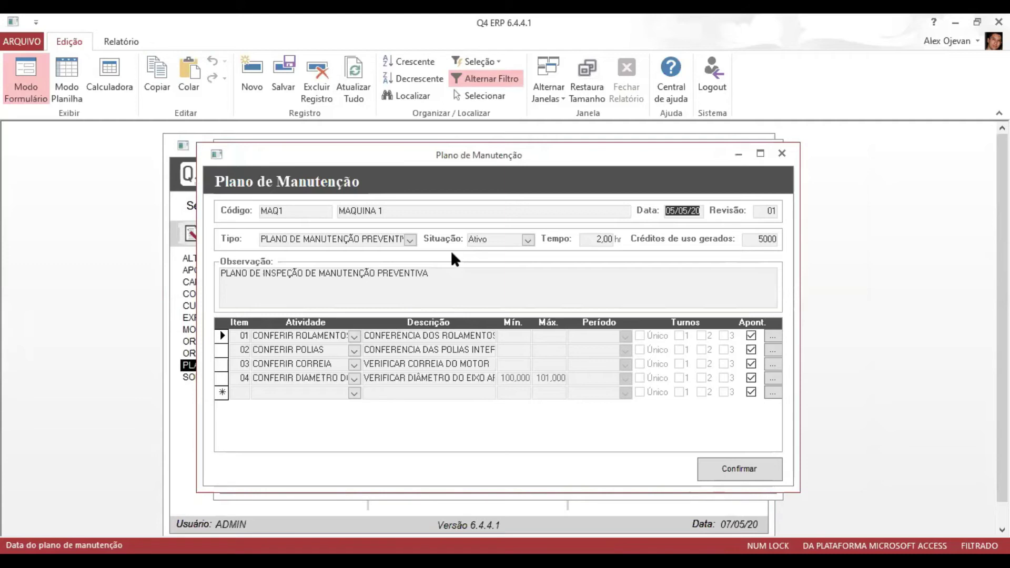
# Step: Review the MAQ1 plan's type, activities, observation, maintenance time and generated use credits, and close the plan
pyautogui.click(410, 240)
pyautogui.click(406, 265)
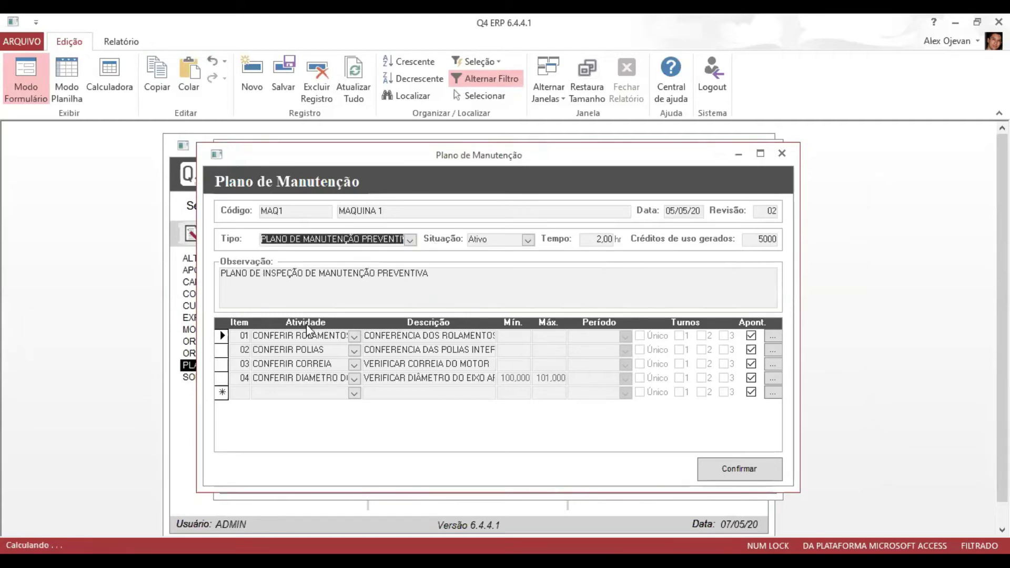
pyautogui.click(315, 350)
pyautogui.moveTo(436, 276); pyautogui.dragTo(216, 270)
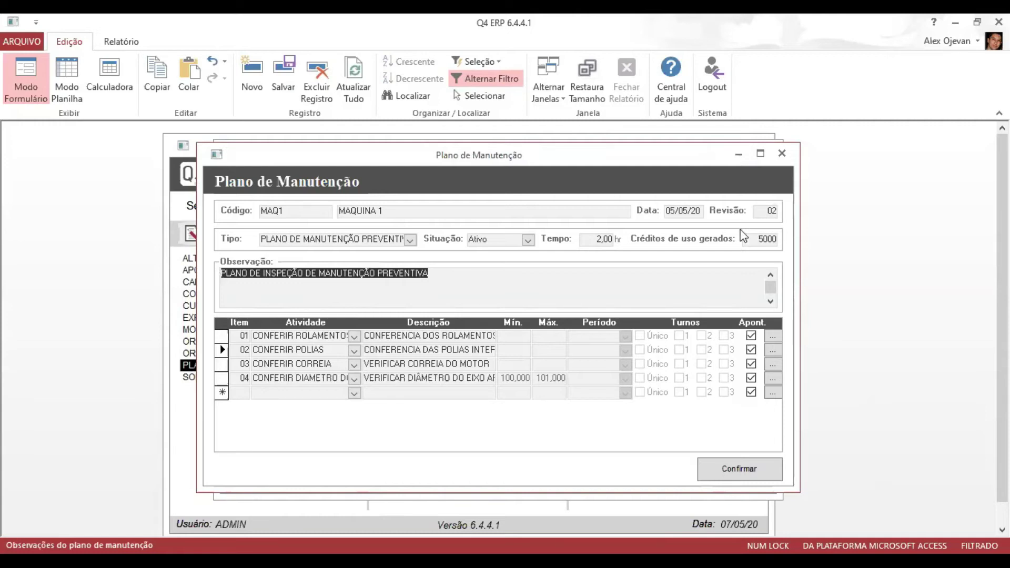
pyautogui.moveTo(583, 241); pyautogui.dragTo(617, 242)
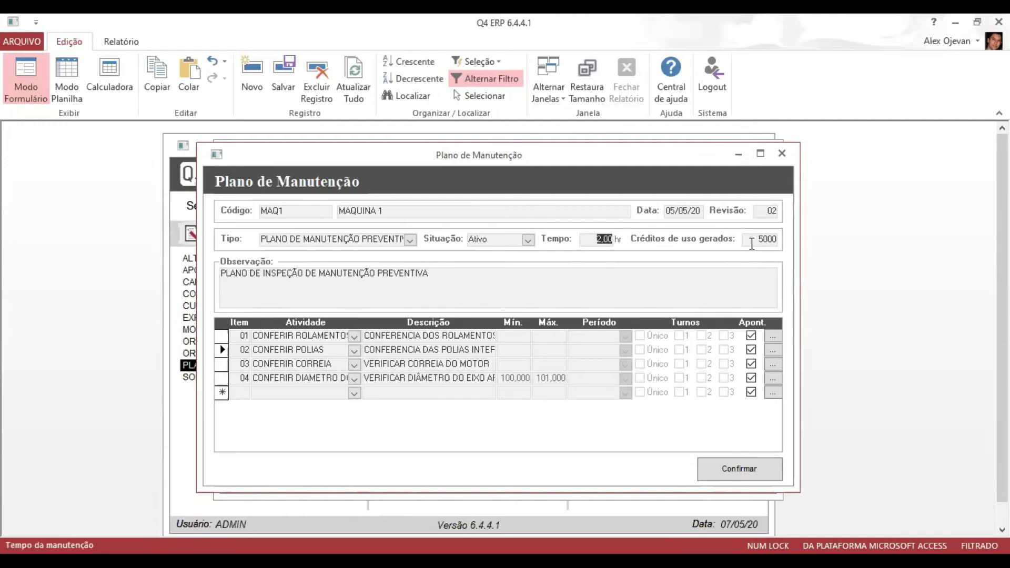
pyautogui.moveTo(751, 239); pyautogui.dragTo(813, 232)
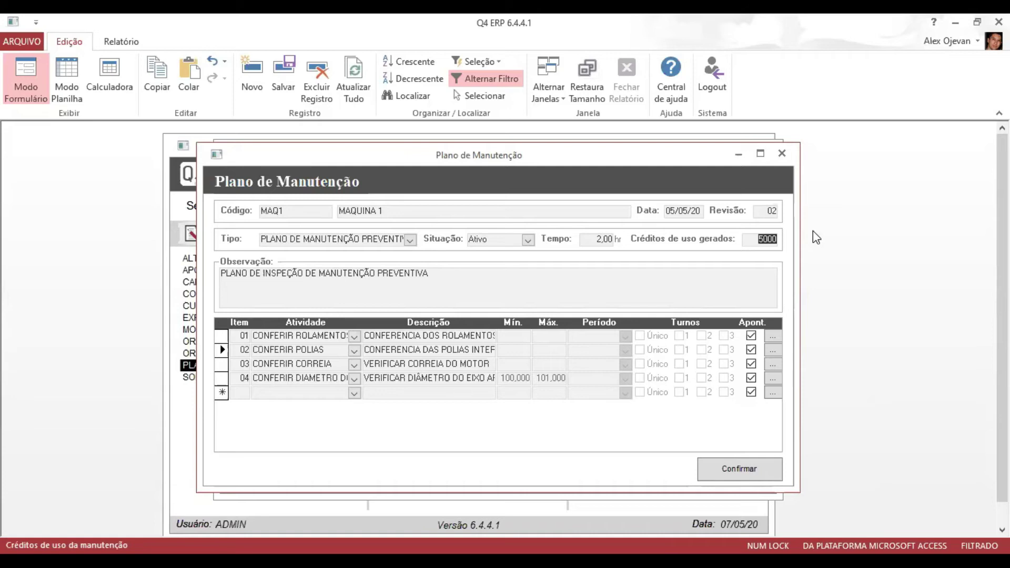
pyautogui.click(288, 211)
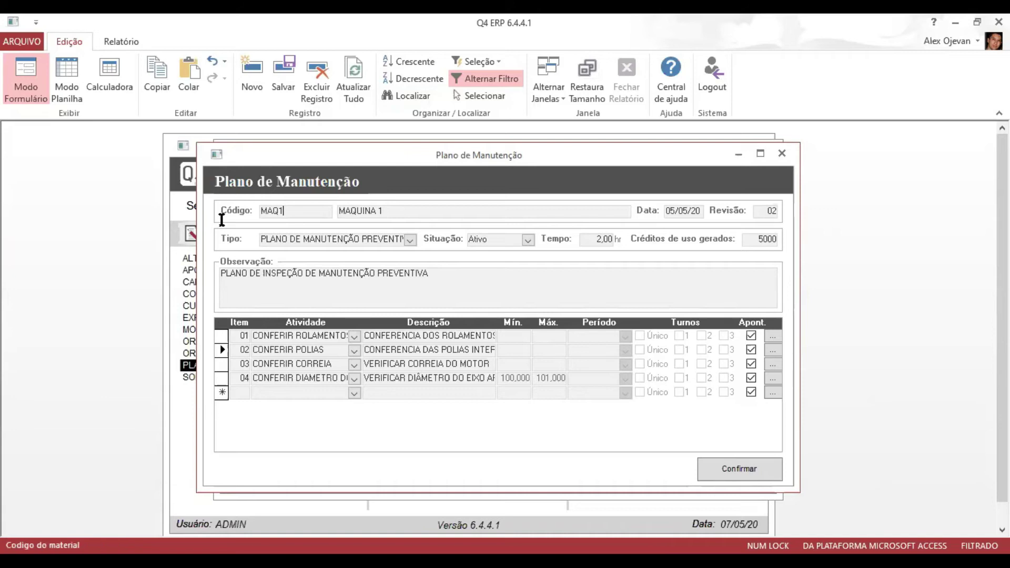
pyautogui.click(773, 237)
pyautogui.doubleClick(774, 237)
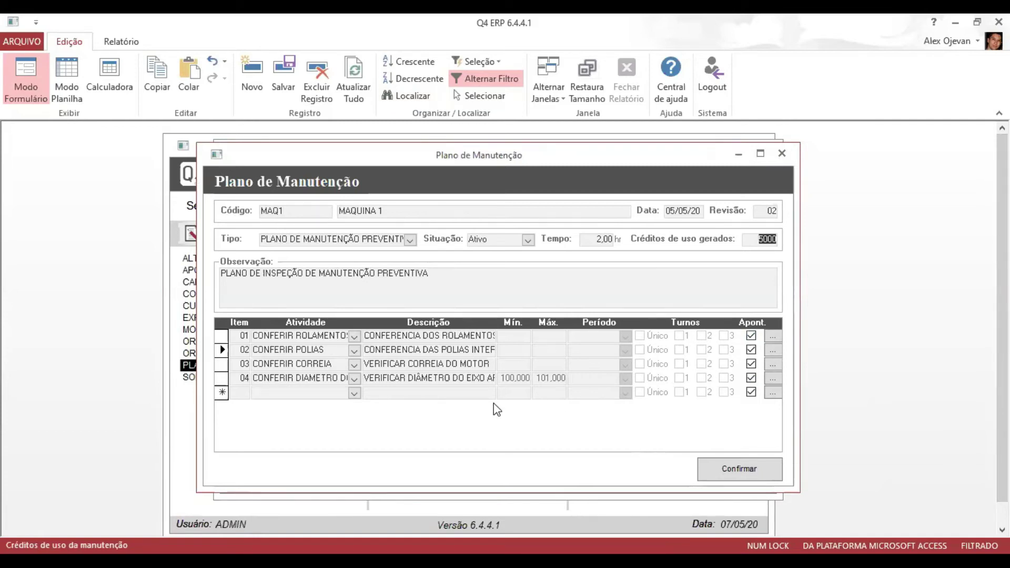
pyautogui.click(783, 154)
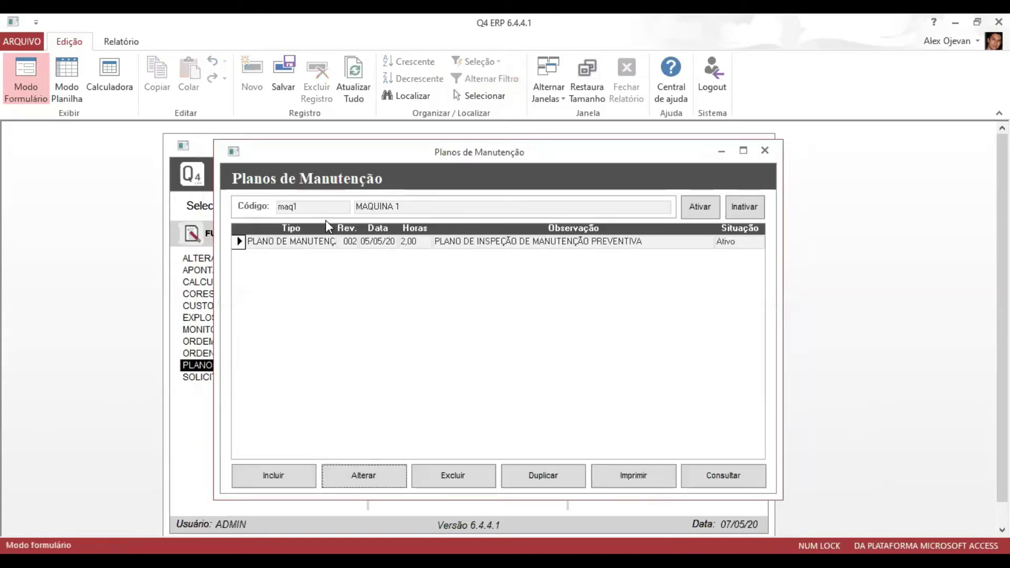
# Step: In Alterar Créditos de Uso, load the credits for code maq1 with plan type PLANO DE MANUTENÇÃO PREVENTIVO
pyautogui.moveTo(297, 207); pyautogui.dragTo(257, 203)
pyautogui.hotkey('ctrl', 'c')
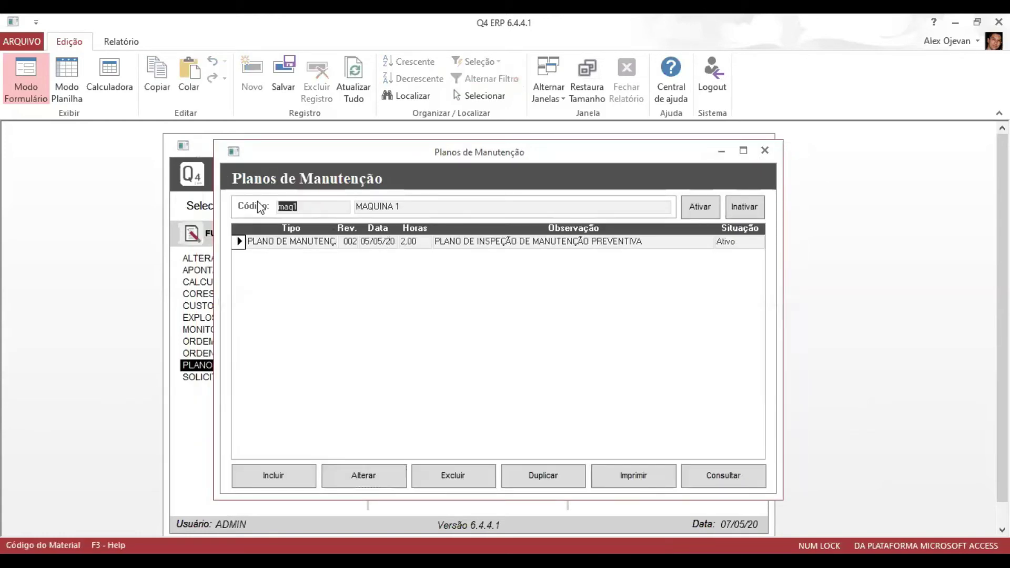
pyautogui.click(194, 272)
pyautogui.doubleClick(287, 258)
pyautogui.hotkey('ctrl', 'v')
pyautogui.press('Tab')
pyautogui.click(589, 236)
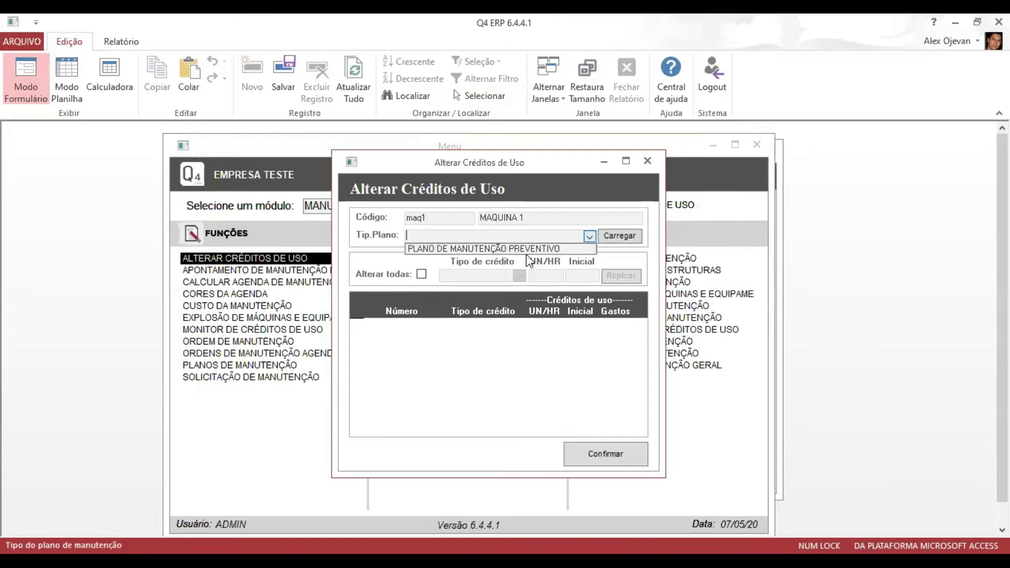
pyautogui.click(518, 250)
pyautogui.click(620, 236)
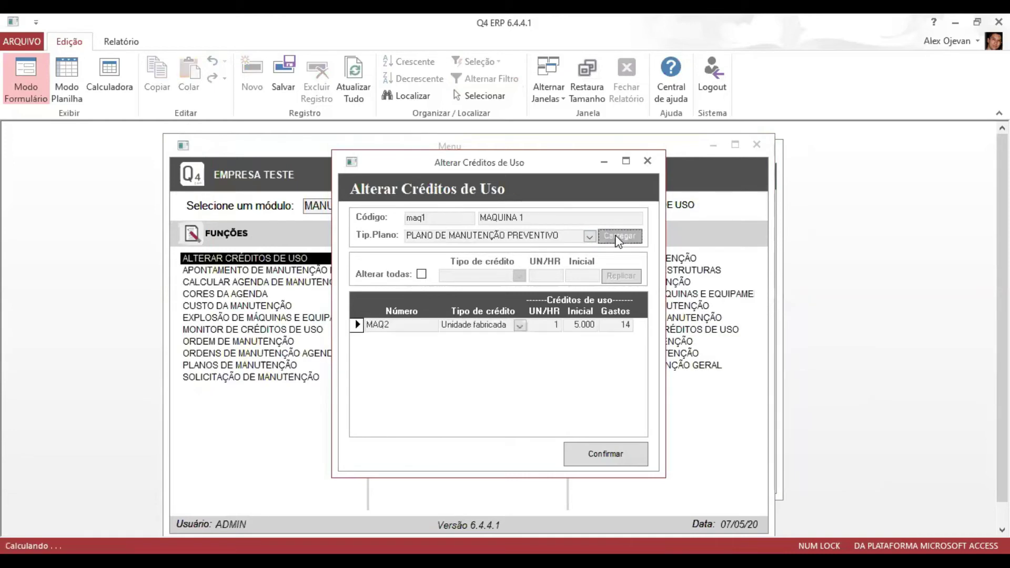
# Step: Examine MAQ2's credit type options, credits per unit or hour, initial credits and spent credits
pyautogui.click(391, 325)
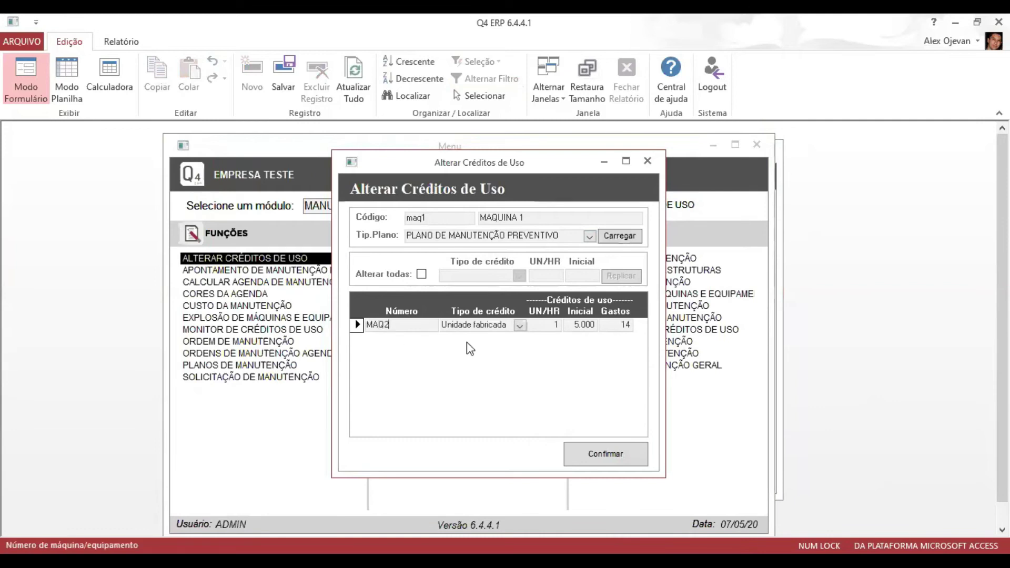
pyautogui.moveTo(506, 325); pyautogui.dragTo(441, 326)
pyautogui.hotkey('ctrl', 'c')
pyautogui.click(520, 326)
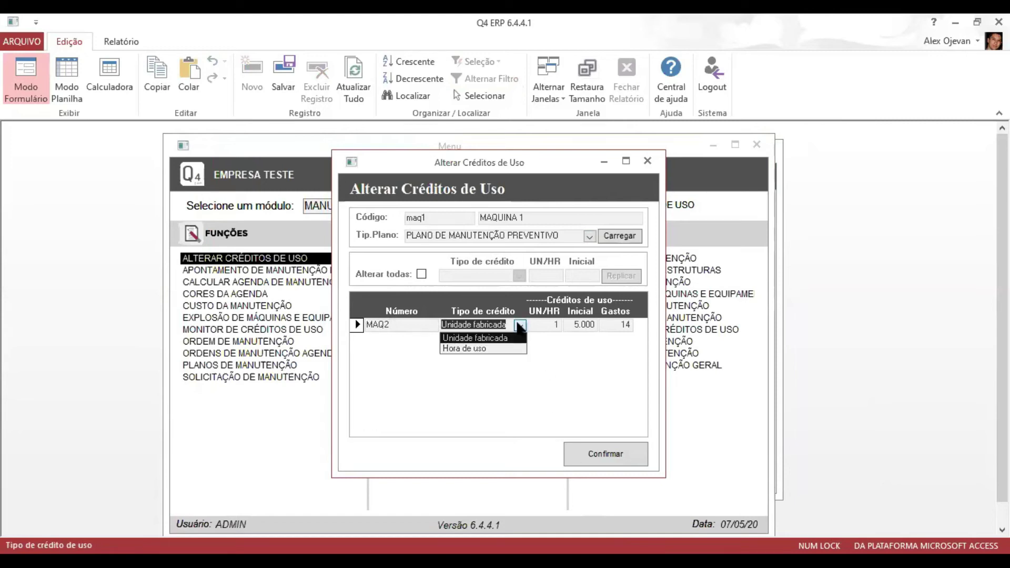
pyautogui.click(520, 326)
pyautogui.press('Tab')
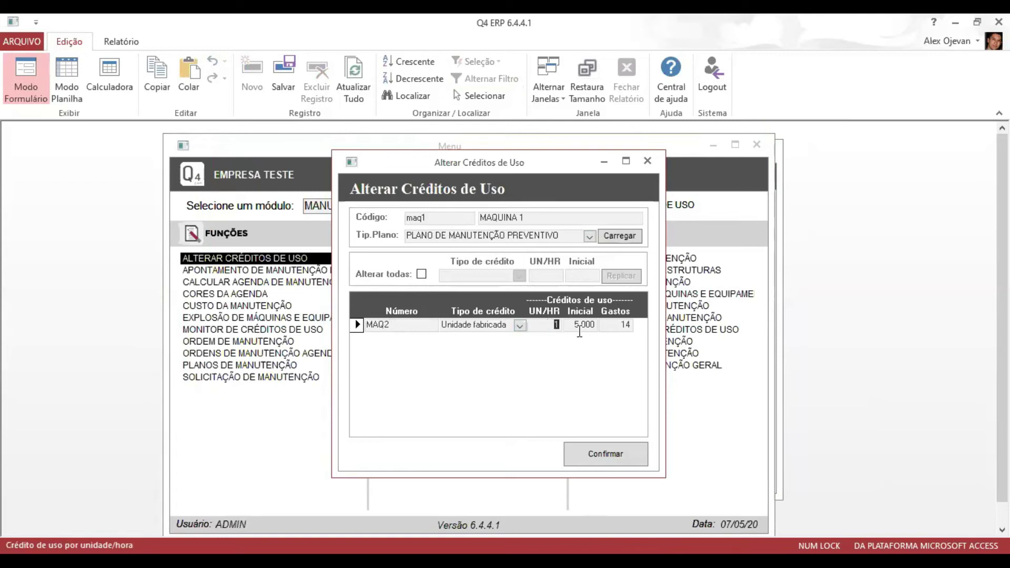
pyautogui.press('Tab')
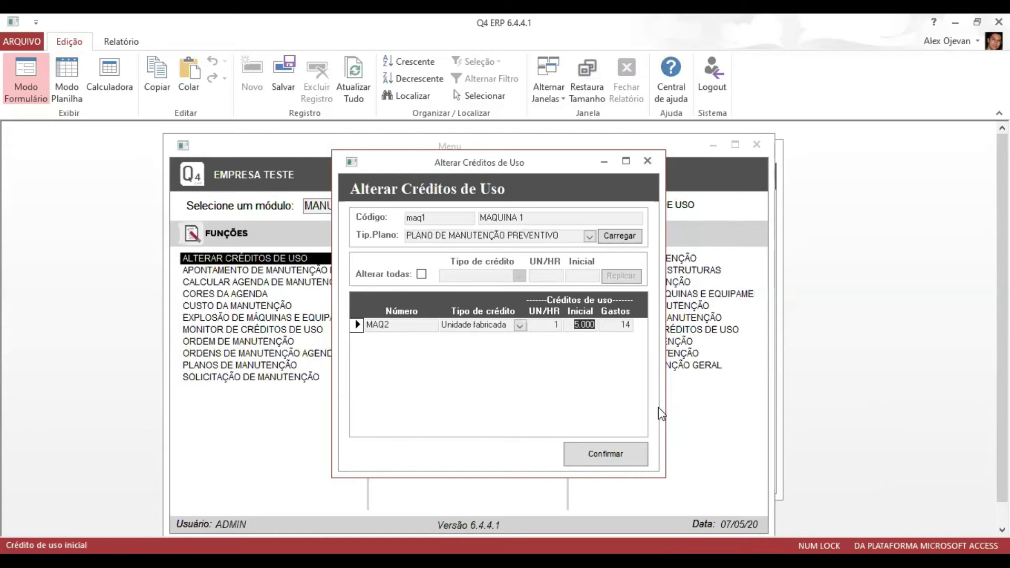
pyautogui.click(595, 321)
pyautogui.press('Tab')
pyautogui.moveTo(572, 325); pyautogui.dragTo(637, 325)
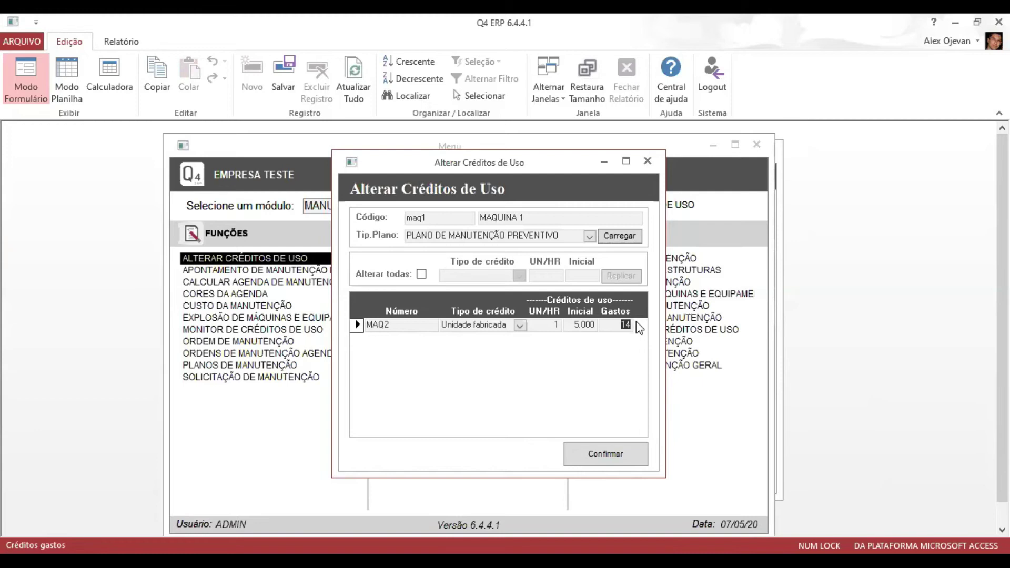
pyautogui.doubleClick(398, 325)
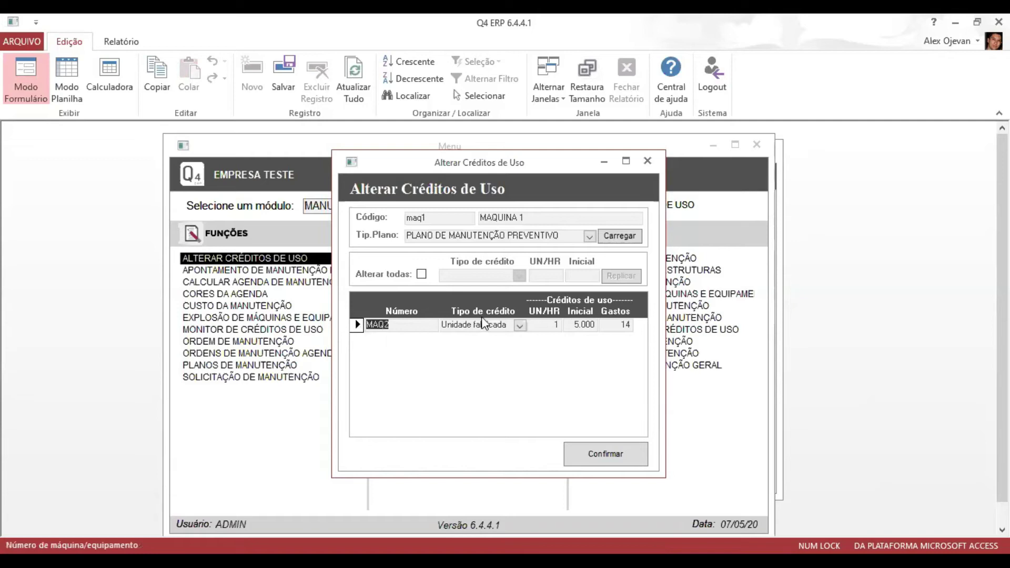
pyautogui.moveTo(400, 324); pyautogui.dragTo(362, 327)
pyautogui.doubleClick(625, 324)
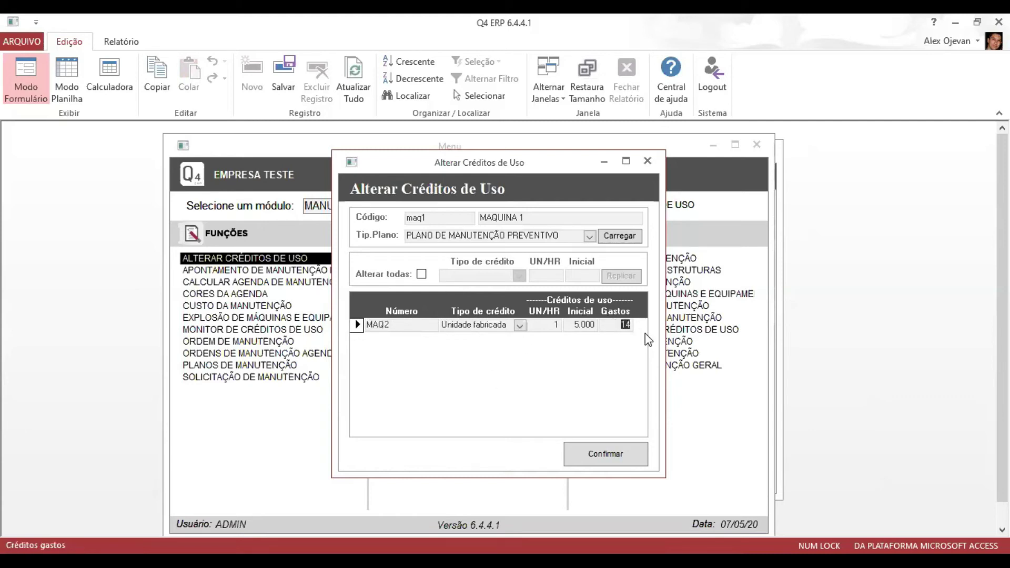
pyautogui.moveTo(508, 325); pyautogui.dragTo(447, 325)
pyautogui.doubleClick(626, 325)
# Step: Return to the main menu and switch to the PCP module
pyautogui.click(236, 263)
pyautogui.click(403, 205)
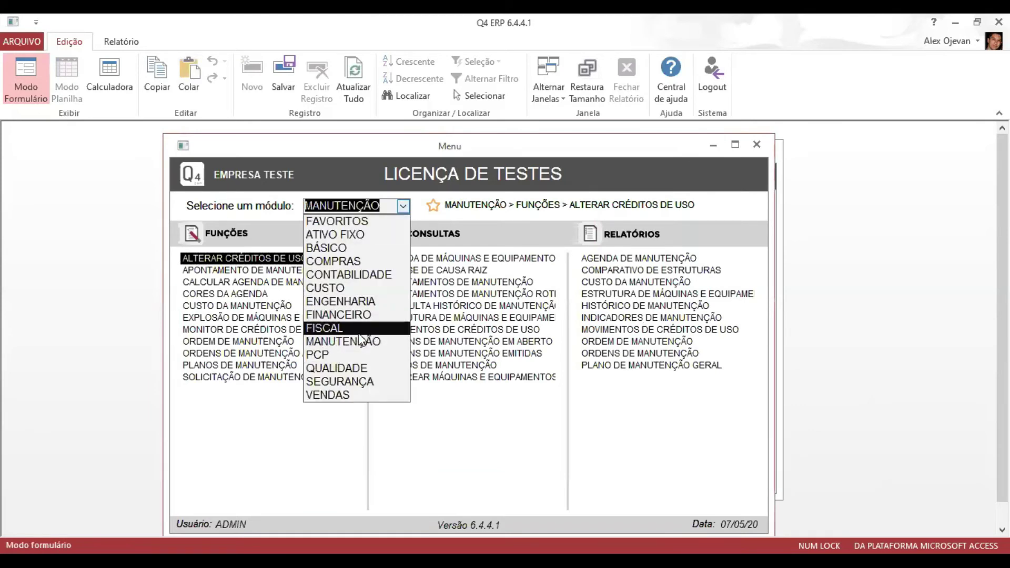
pyautogui.click(345, 355)
pyautogui.click(467, 364)
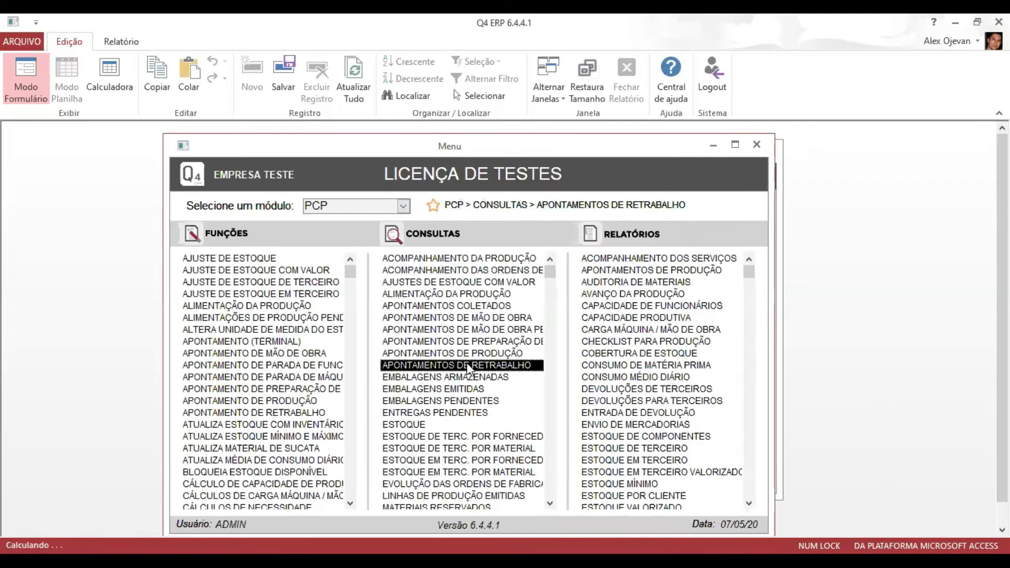
pyautogui.press('o')
pyautogui.press('Down')
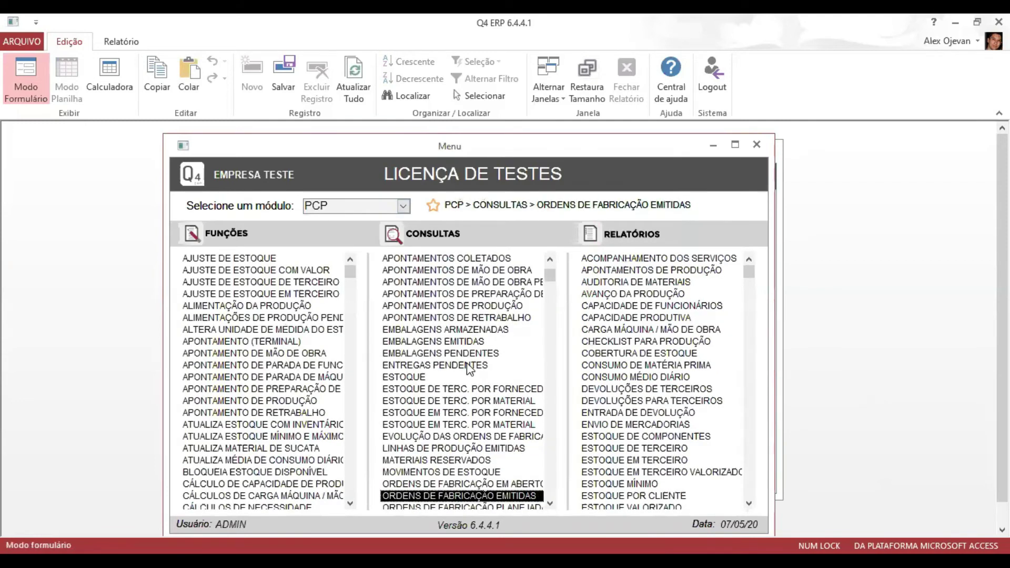
pyautogui.press('Return')
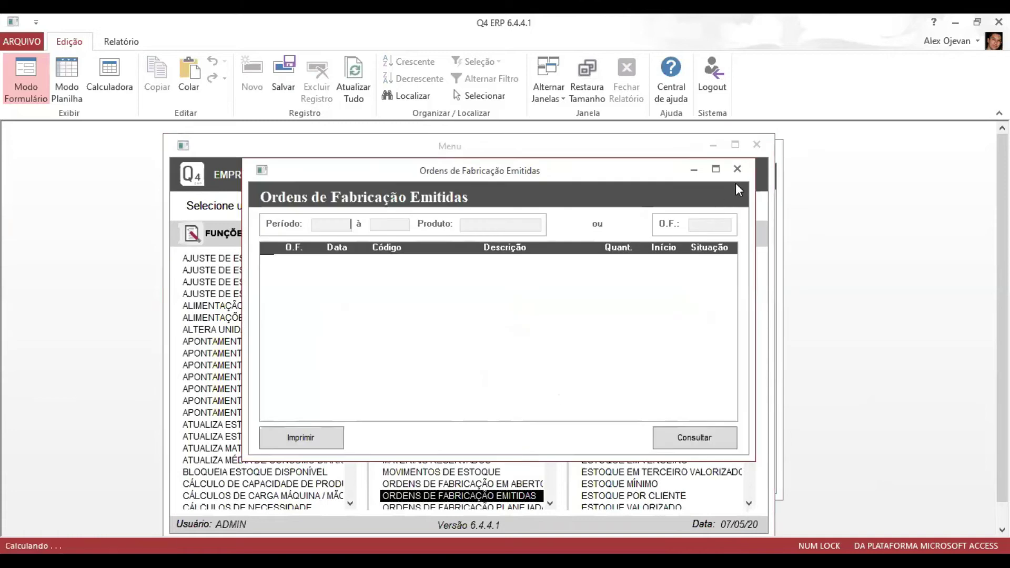
pyautogui.click(735, 167)
# Step: Open the Ordens de Fabricação em Aberto query and filter it by emission date from 01/04/20 to 07/05/20
pyautogui.click(527, 482)
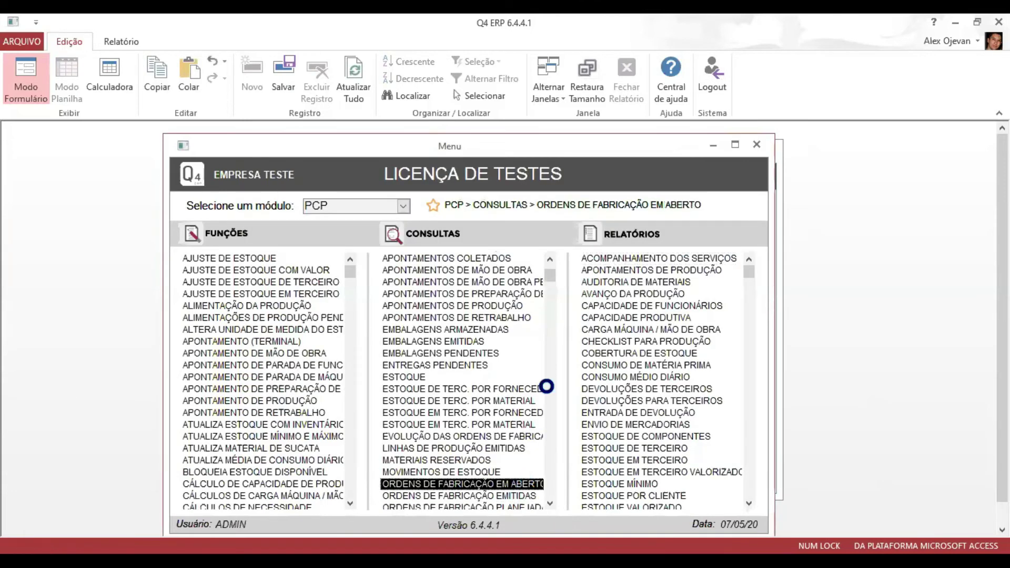
pyautogui.write('014')
pyautogui.press('BackSpace')
pyautogui.write('0420')
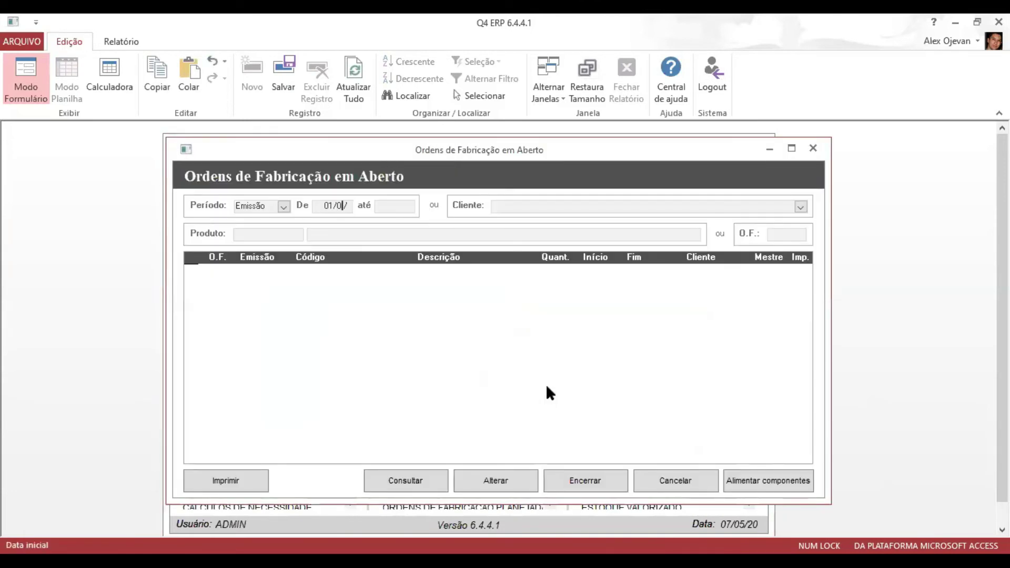
pyautogui.press('Tab')
pyautogui.hotkey('ctrl', ';')
pyautogui.press('Tab')
pyautogui.press('Tab')
pyautogui.press('Tab')
pyautogui.press('Tab')
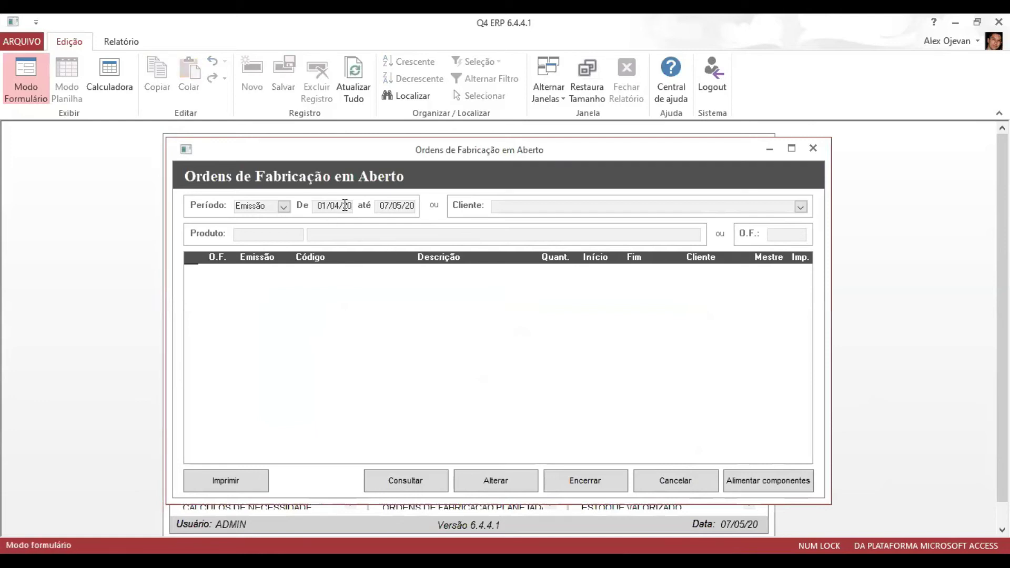
# Step: Set the start date of the open manufacturing orders' emission period to 01/03/20
pyautogui.click(337, 204)
pyautogui.write('3')
pyautogui.press('Tab')
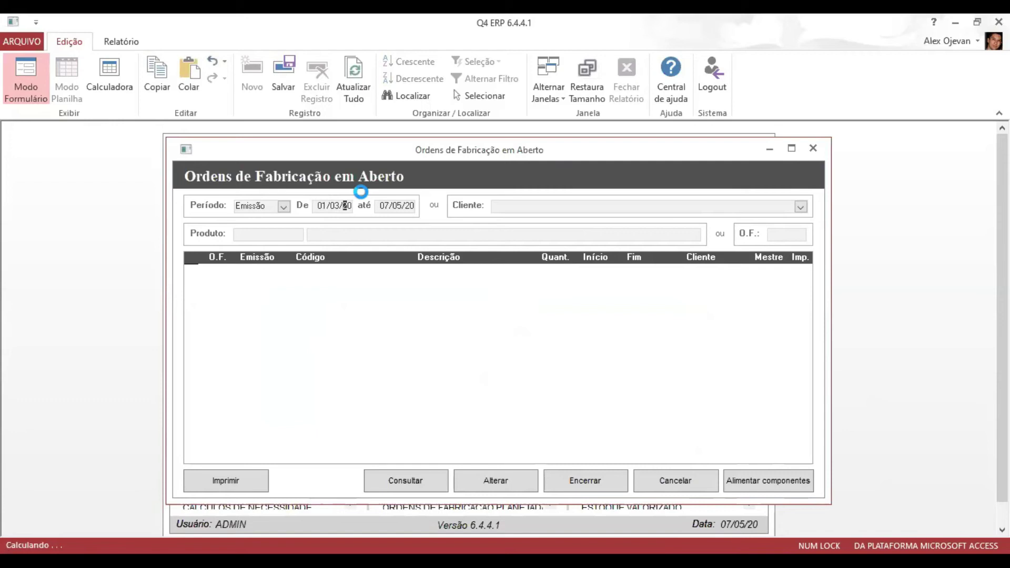
# Step: Consult the last listed manufacturing order, view the production entries of operation 010, and close the order
pyautogui.click(417, 480)
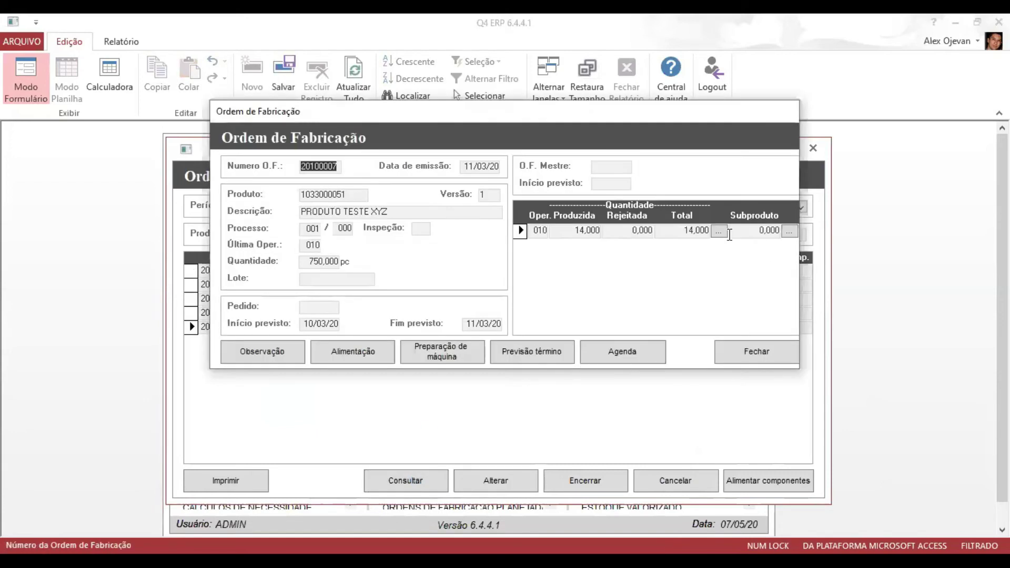
pyautogui.click(725, 229)
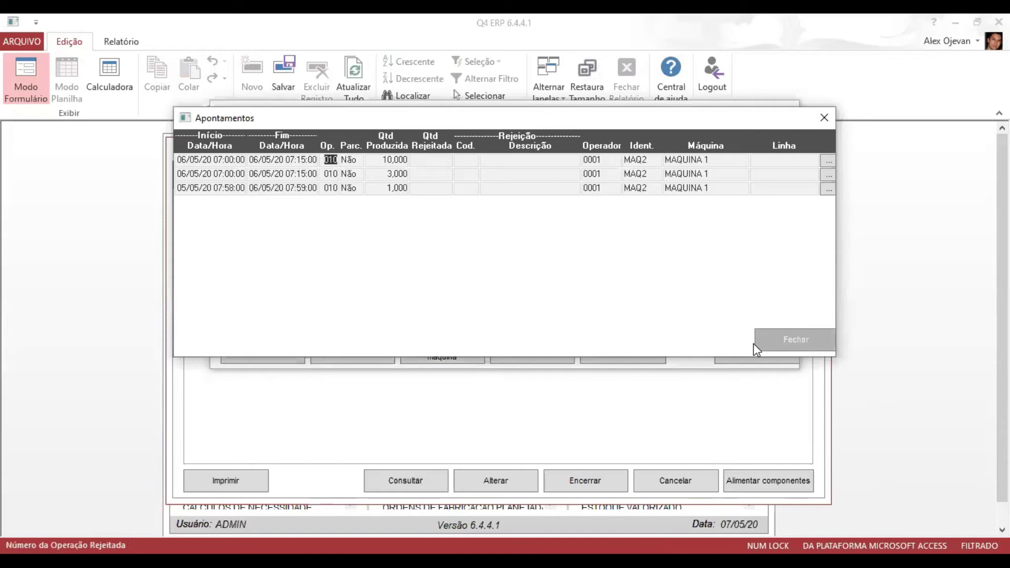
pyautogui.click(754, 344)
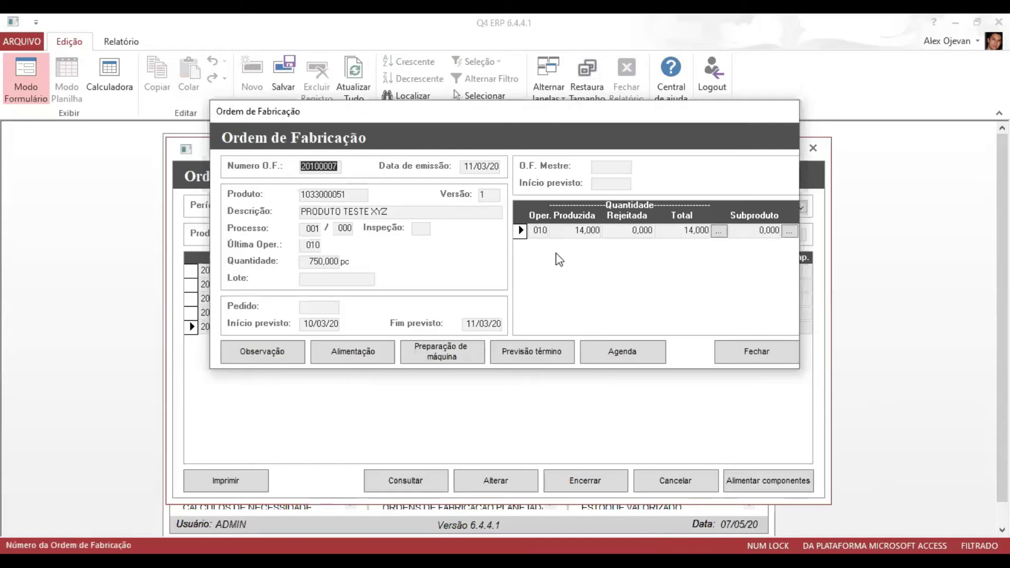
pyautogui.click(761, 352)
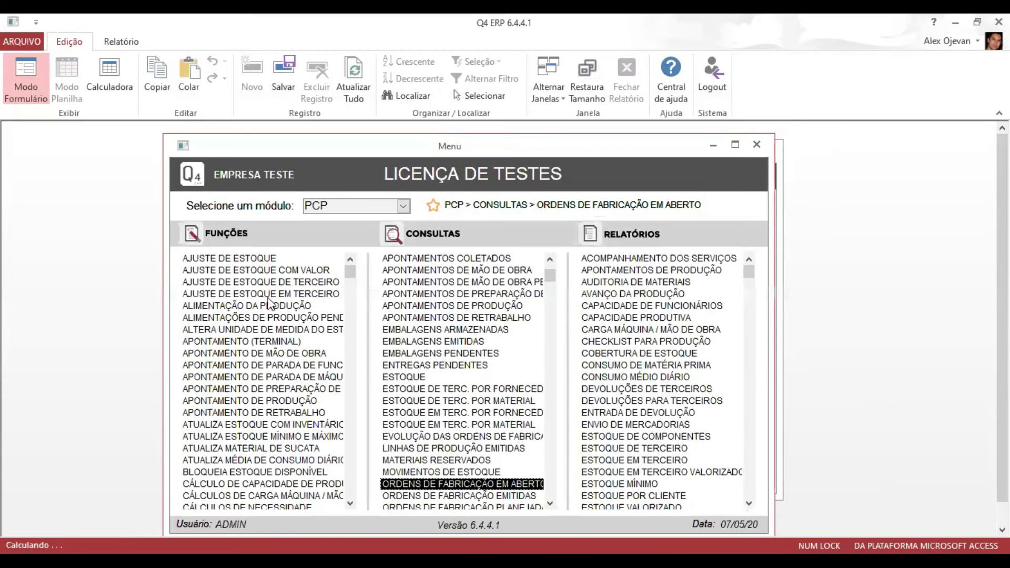
# Step: Open the Apontamento de Produção function and start an entry for operation 010 of the manufacturing order just consulted
pyautogui.click(225, 329)
pyautogui.press('Down')
pyautogui.press('Down')
pyautogui.press('Down')
pyautogui.press('Down')
pyautogui.press('Down')
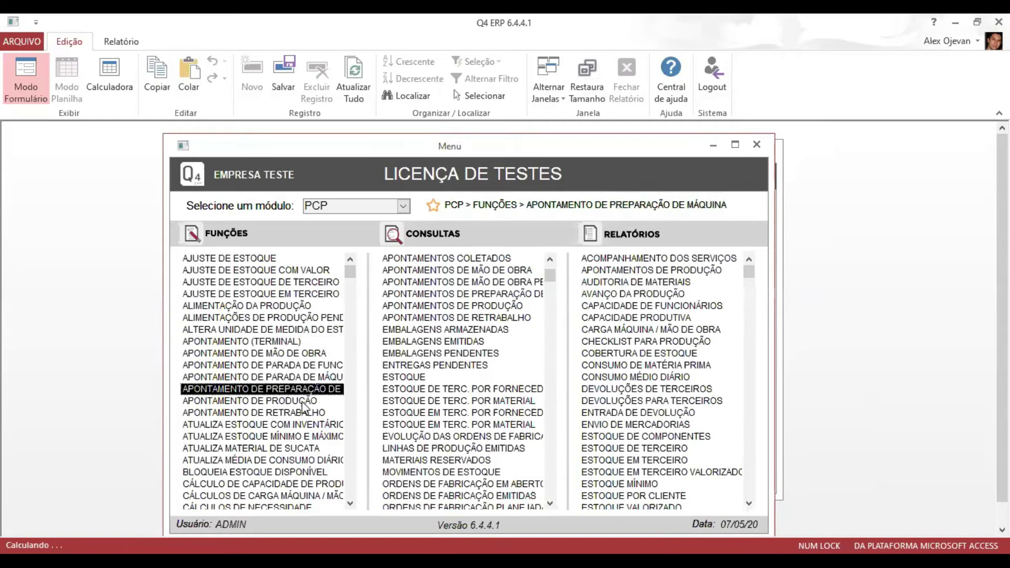
pyautogui.doubleClick(303, 401)
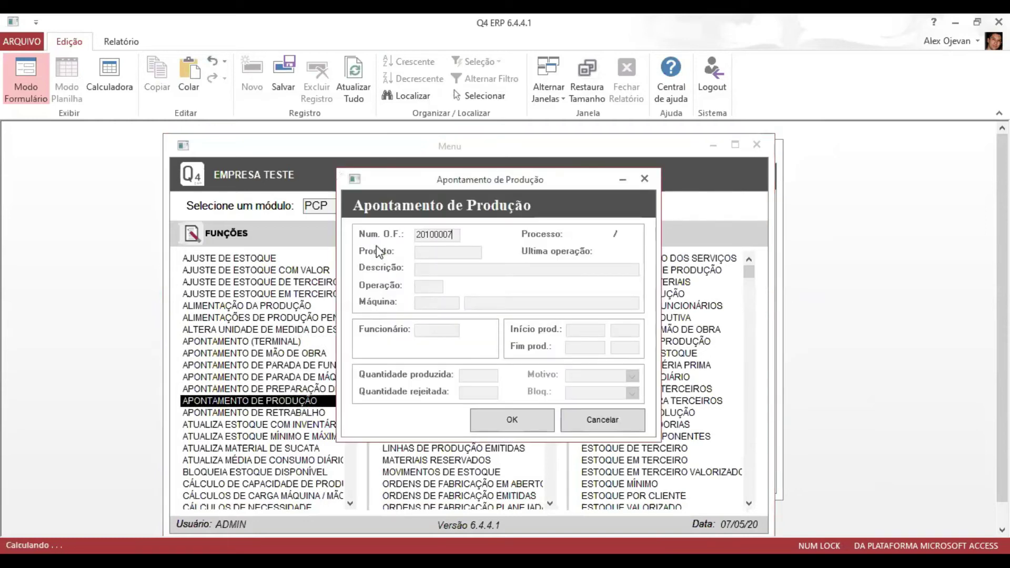
pyautogui.press('Return')
pyautogui.write('010')
pyautogui.press('Return')
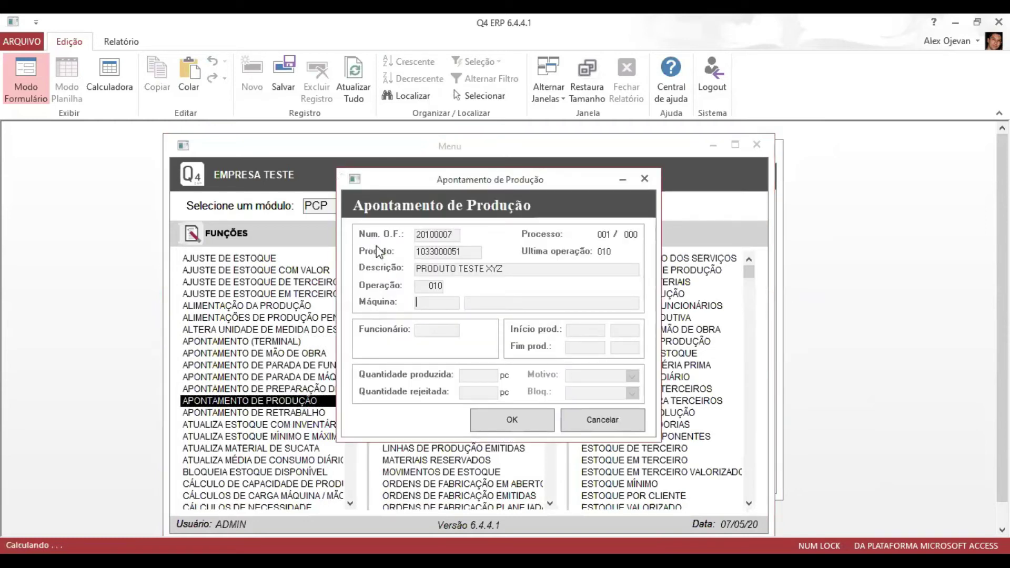
# Step: Assign machine maq2 to the production entry and fill in the employee code
pyautogui.write('maq2')
pyautogui.press('Return')
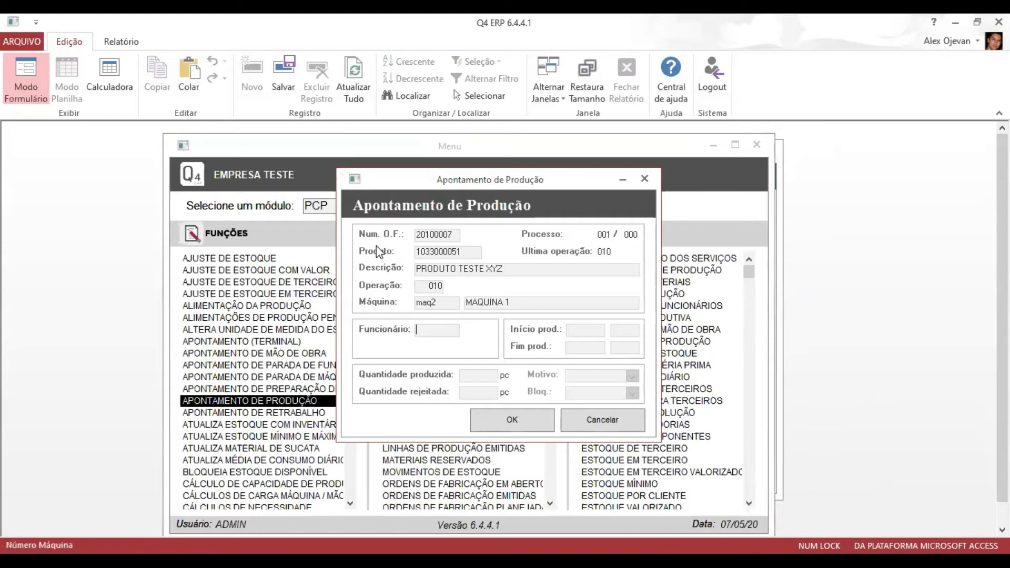
pyautogui.write('0001')
pyautogui.press('Return')
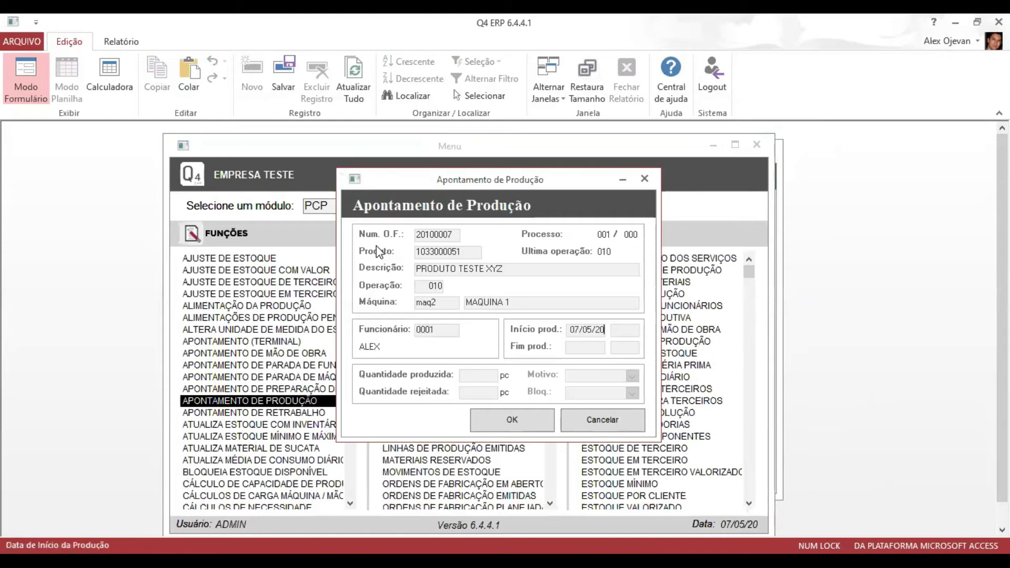
# Step: Set production on 07/05/20 from 08:00 to 08:15 with 10 pieces produced, save the entry and close the form
pyautogui.press('Return')
pyautogui.write('08:00')
pyautogui.press('Return')
pyautogui.press('Return')
pyautogui.write('08:15')
pyautogui.press('Return')
pyautogui.write('10')
pyautogui.press('Return')
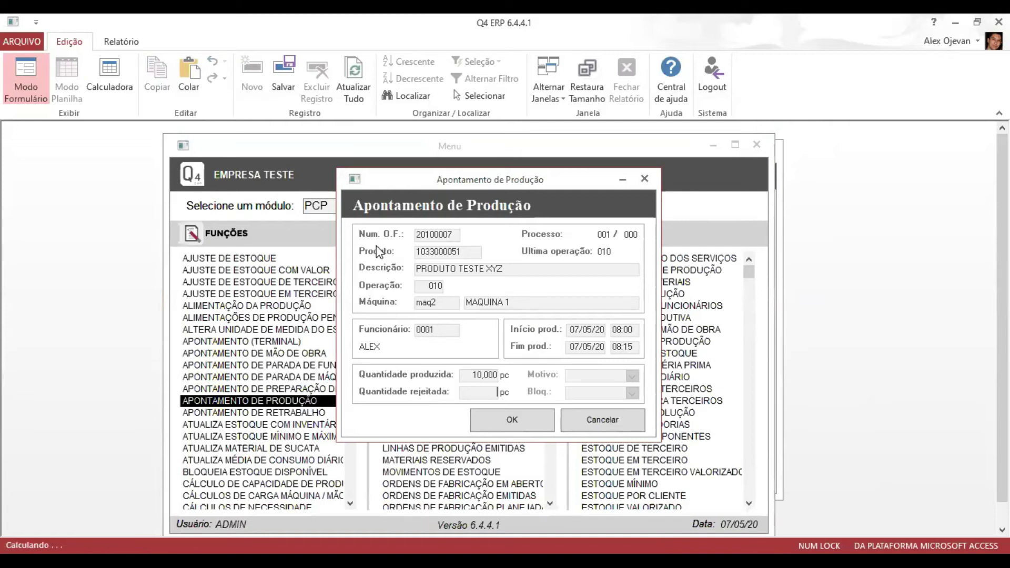
pyautogui.click(514, 427)
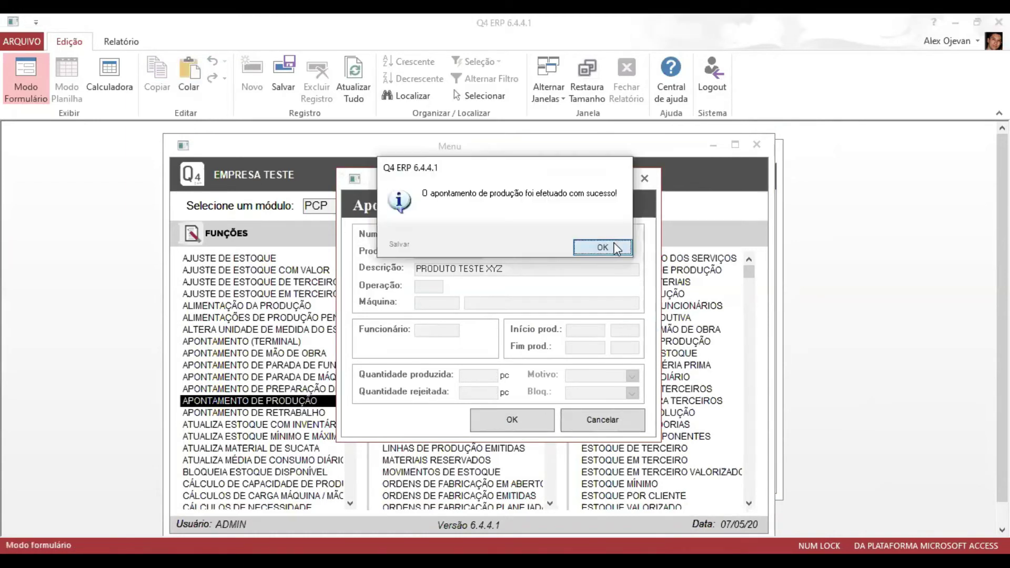
pyautogui.click(613, 184)
# Step: Switch to the Manutenção module and reload Alterar Créditos de Uso for maq1's preventive plan to check MAQ2's spent credits
pyautogui.click(261, 306)
pyautogui.click(404, 205)
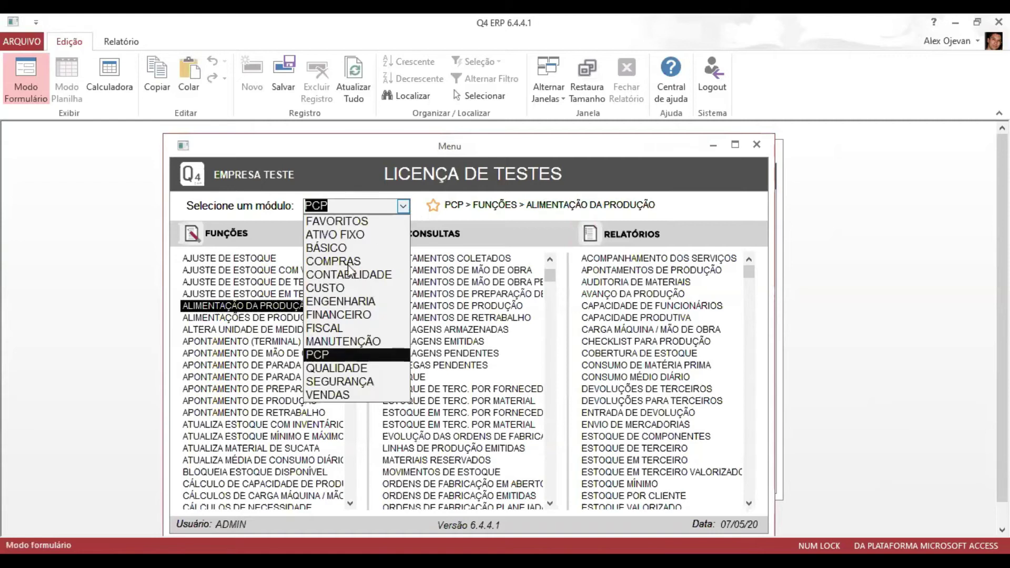
pyautogui.click(341, 342)
pyautogui.click(276, 258)
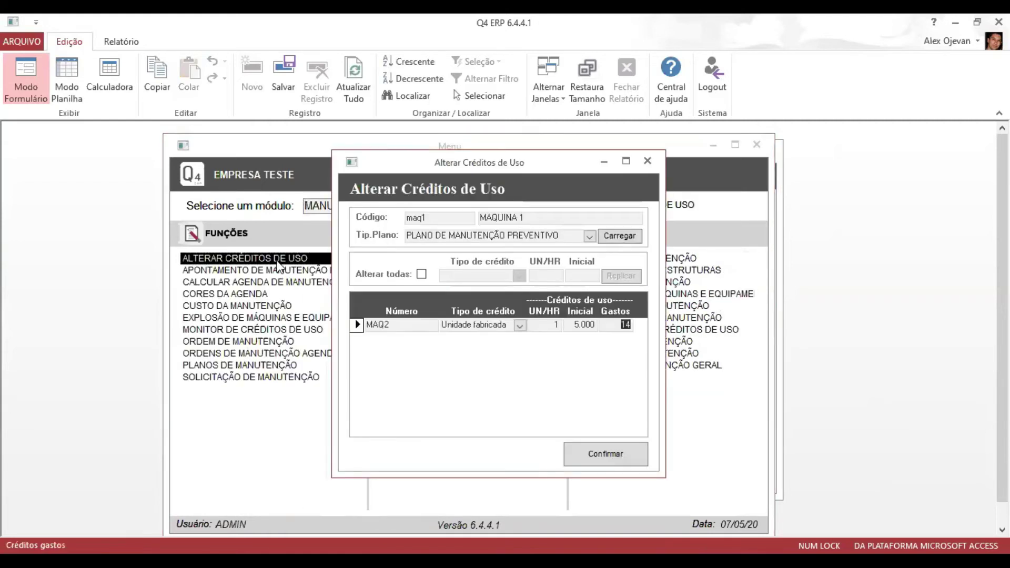
pyautogui.click(617, 238)
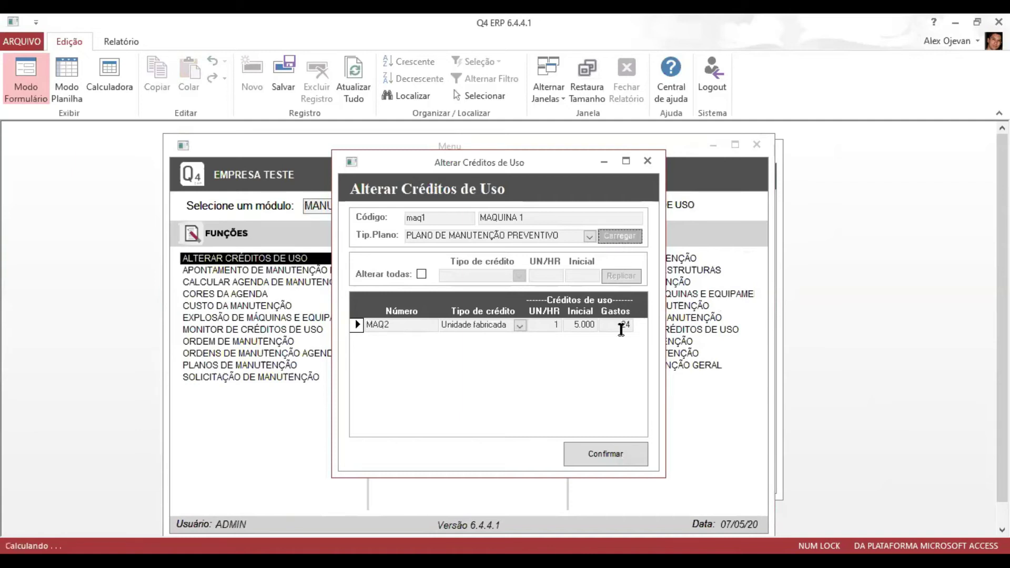
pyautogui.moveTo(618, 327); pyautogui.dragTo(635, 325)
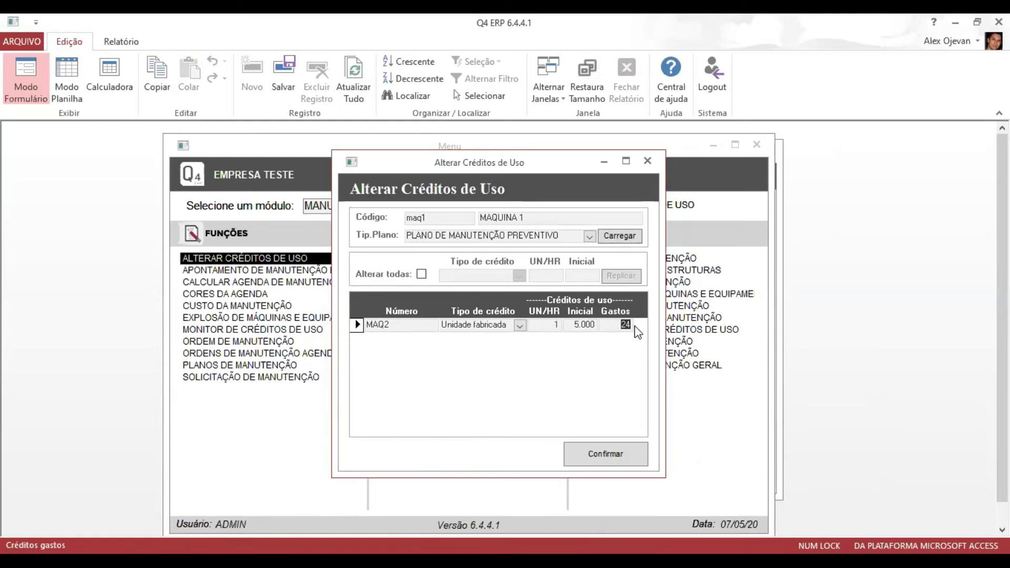
# Step: Examine MAQ2's initial and spent credits and maintenance forecast date in Monitor de Créditos de Uso, and close the monitor
pyautogui.click(235, 318)
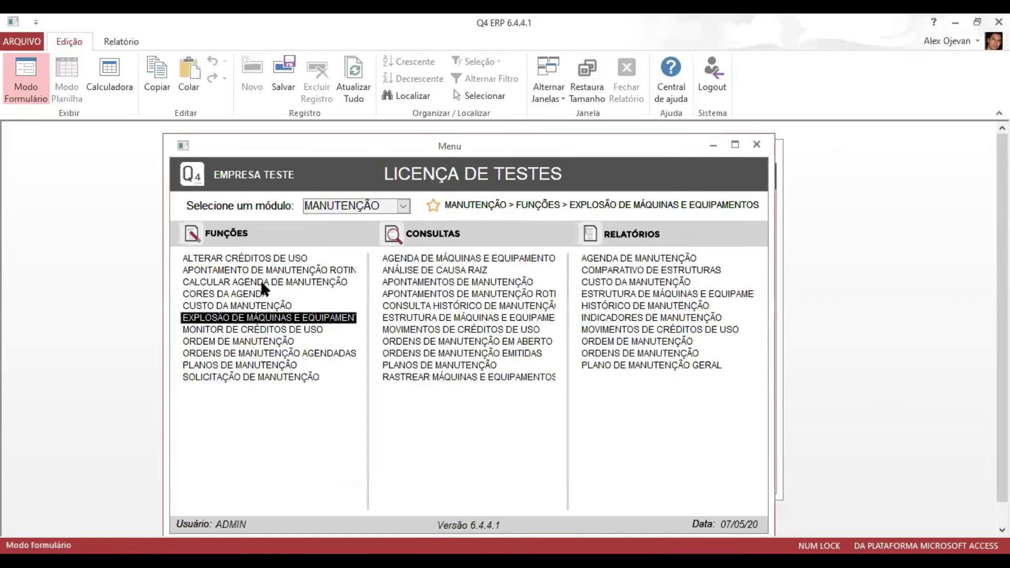
pyautogui.click(241, 330)
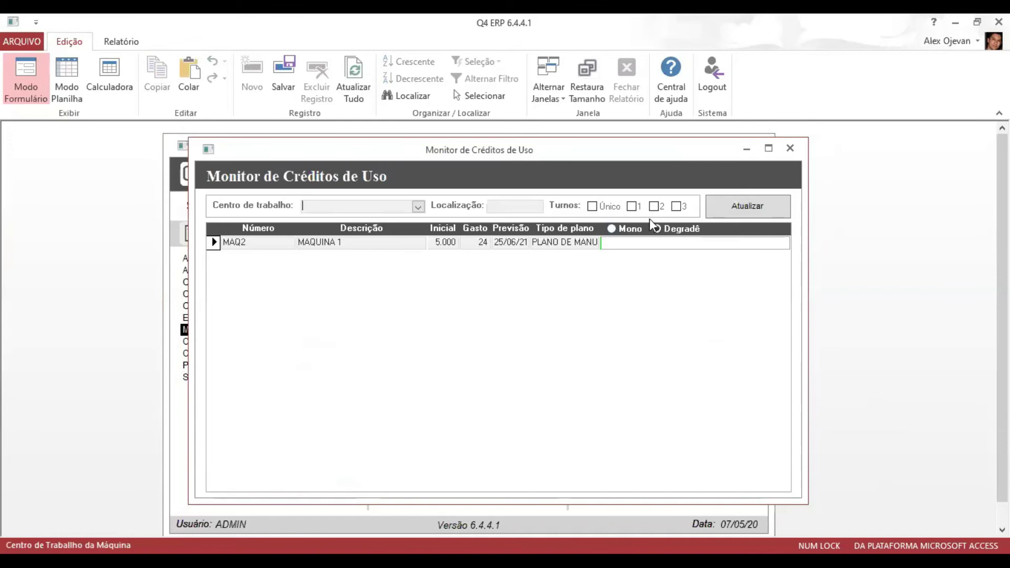
pyautogui.click(503, 238)
pyautogui.click(281, 240)
pyautogui.click(512, 242)
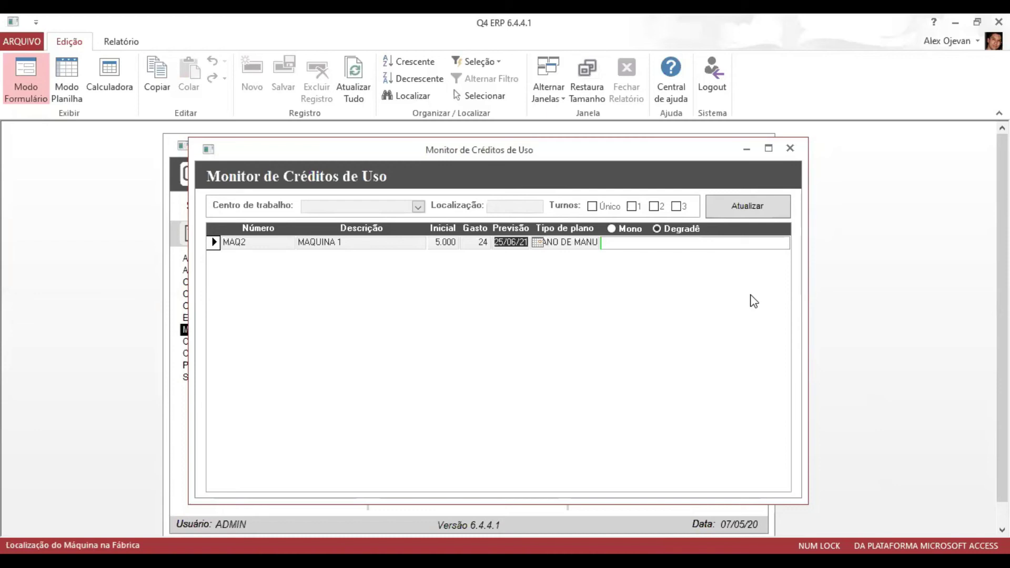
pyautogui.click(791, 149)
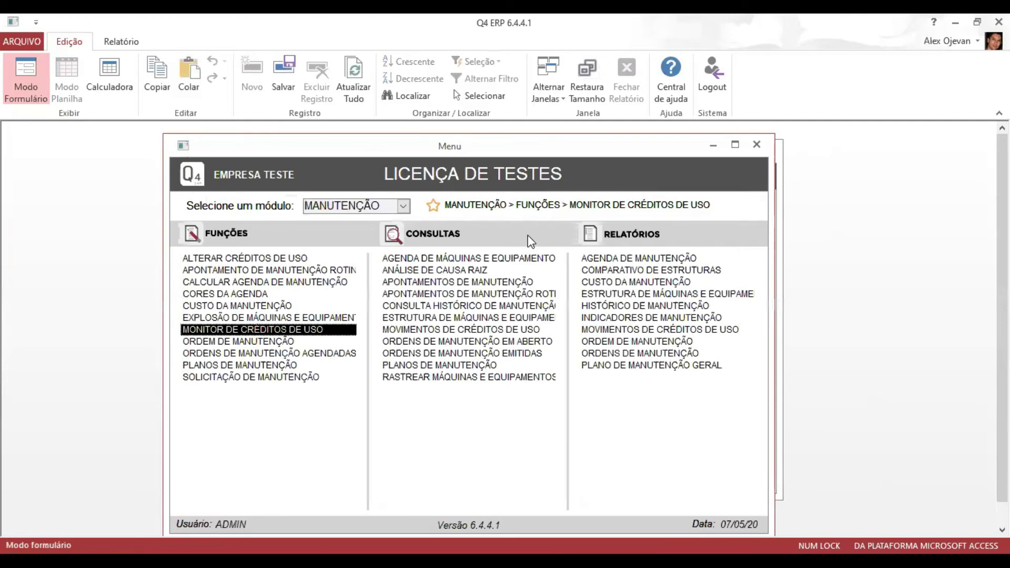
# Step: Open Calcular Agenda de Manutenção and set the start of the period to 07/05/20
pyautogui.click(301, 282)
pyautogui.write('01')
pyautogui.write('052')
pyautogui.press('BackSpace')
pyautogui.press('BackSpace')
pyautogui.press('BackSpace')
pyautogui.press('BackSpace')
pyautogui.press('BackSpace')
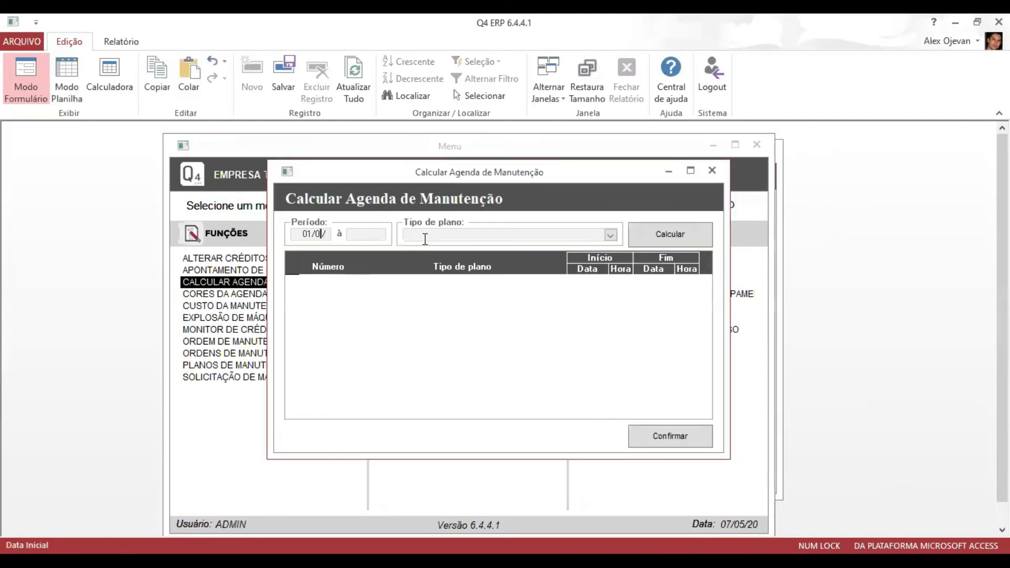
pyautogui.hotkey('ctrl', ';')
pyautogui.press('Tab')
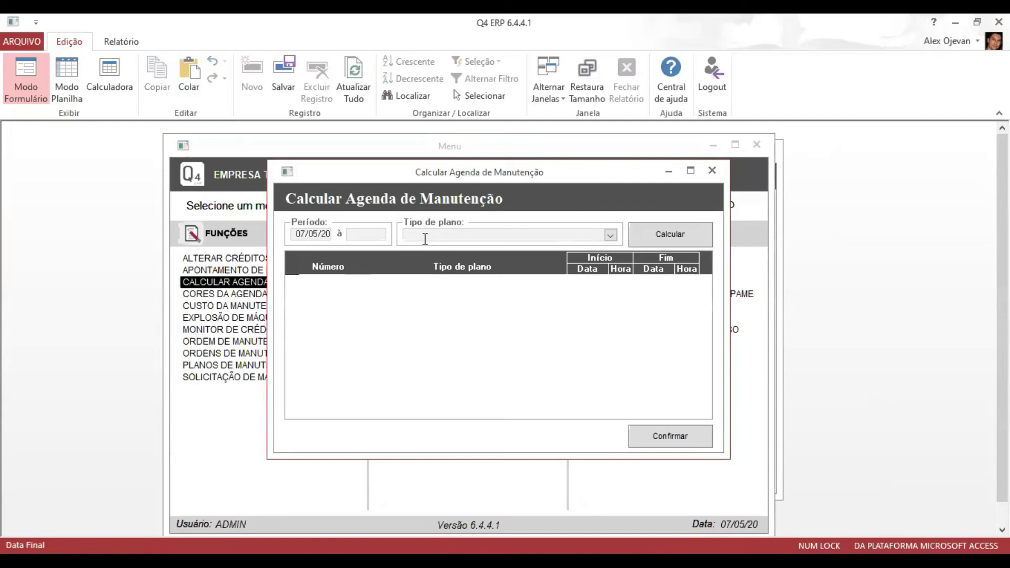
# Step: Set the period's end to 30/12/22, calculate the maintenance schedule, check the MAQ2 row's start date and close the form
pyautogui.write('30/12/')
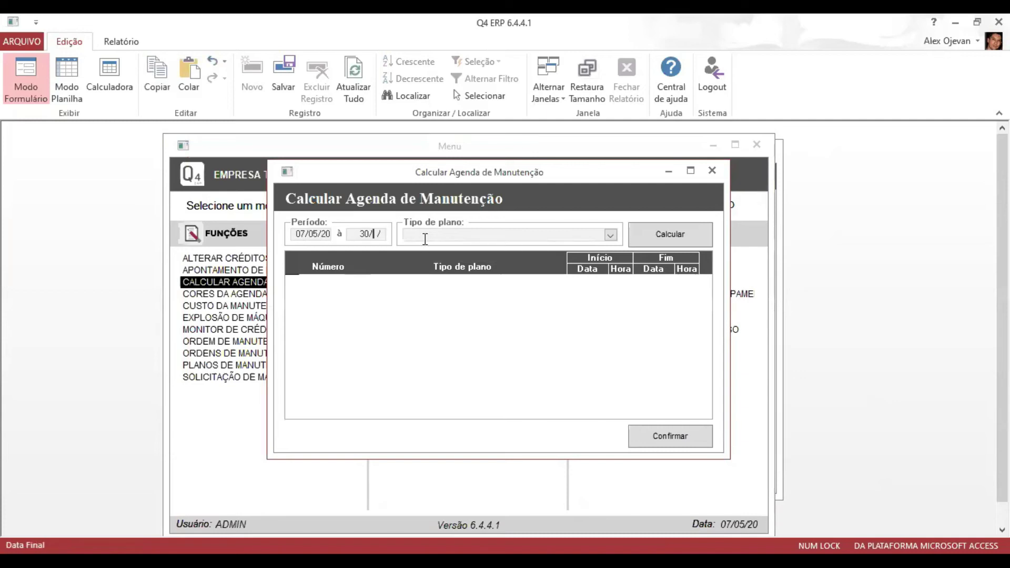
pyautogui.write('22')
pyautogui.press('Tab')
pyautogui.click(644, 232)
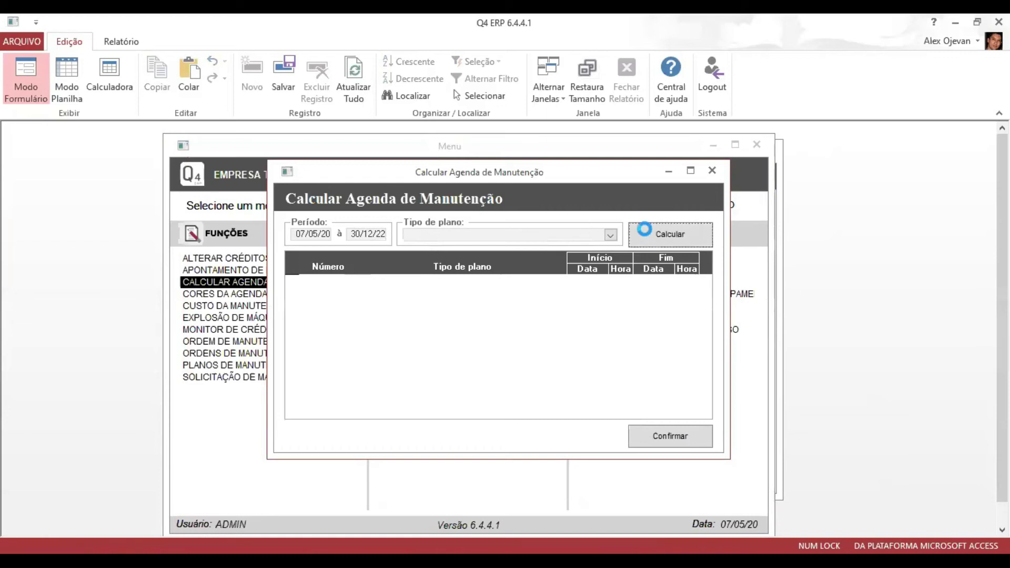
pyautogui.click(687, 253)
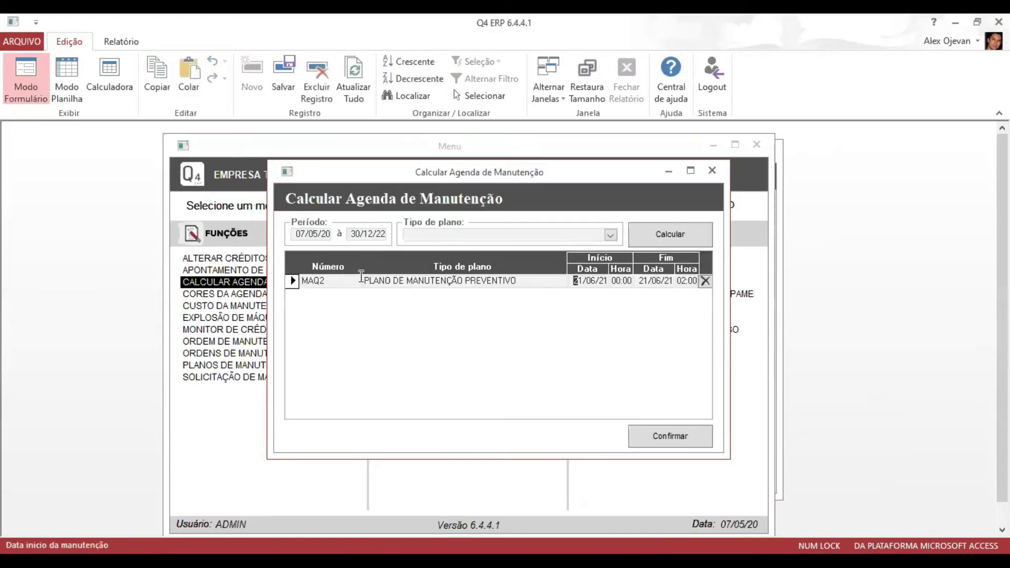
pyautogui.moveTo(336, 281); pyautogui.dragTo(302, 281)
pyautogui.click(579, 280)
pyautogui.click(711, 170)
# Step: Generate the on-screen Agenda de Manutenção report for 01/01/20 to 07/05/20, and close its preview
pyautogui.click(643, 263)
pyautogui.doubleClick(643, 263)
pyautogui.write('01/01/20')
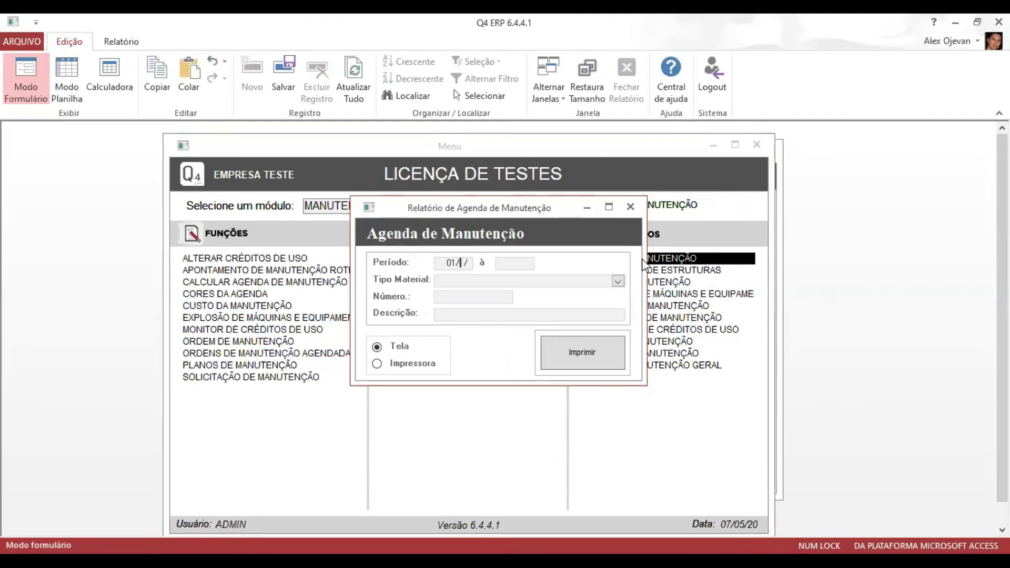
pyautogui.press('Tab')
pyautogui.click(586, 351)
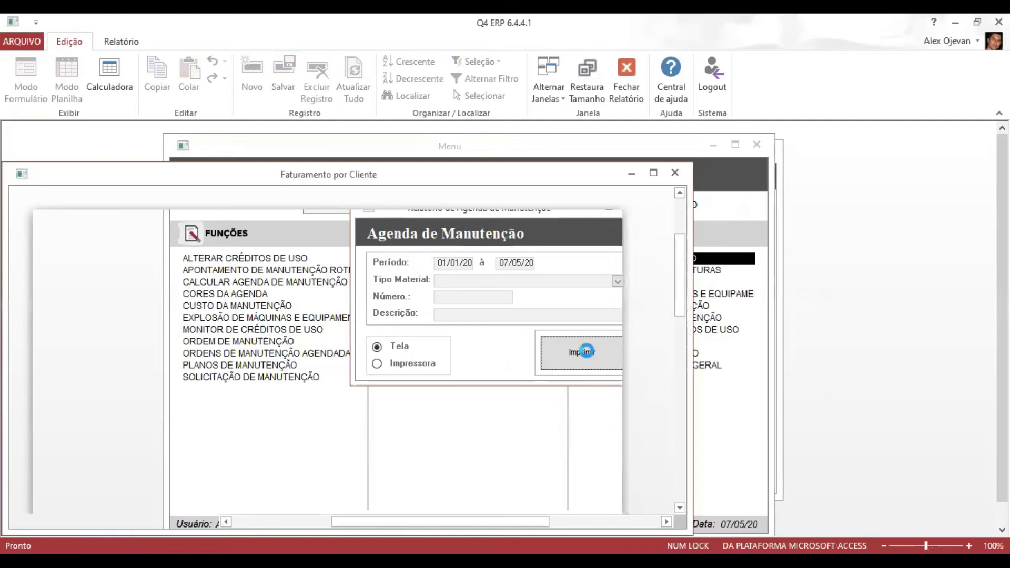
pyautogui.click(674, 173)
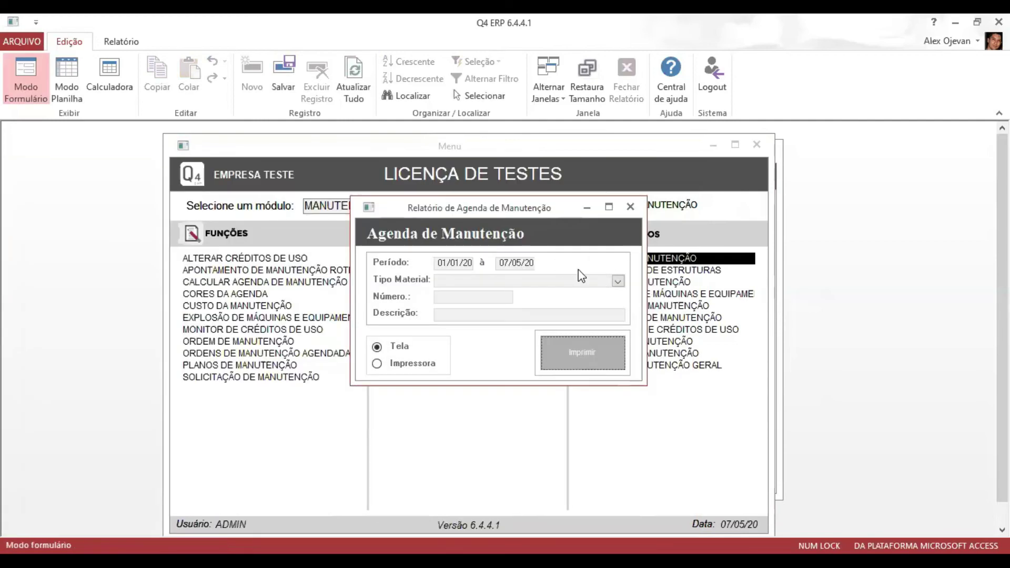
# Step: Regenerate the Agenda de Manutenção report with the period ending 01/01/23, review the scheduled maintenance and close it
pyautogui.doubleClick(511, 261)
pyautogui.write('01/01/23')
pyautogui.click(624, 352)
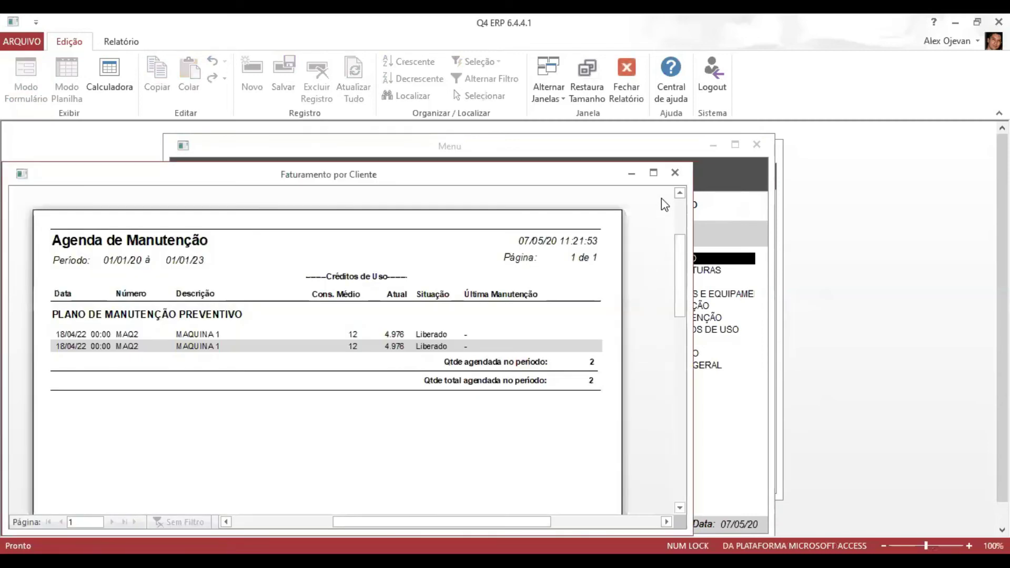
pyautogui.click(677, 173)
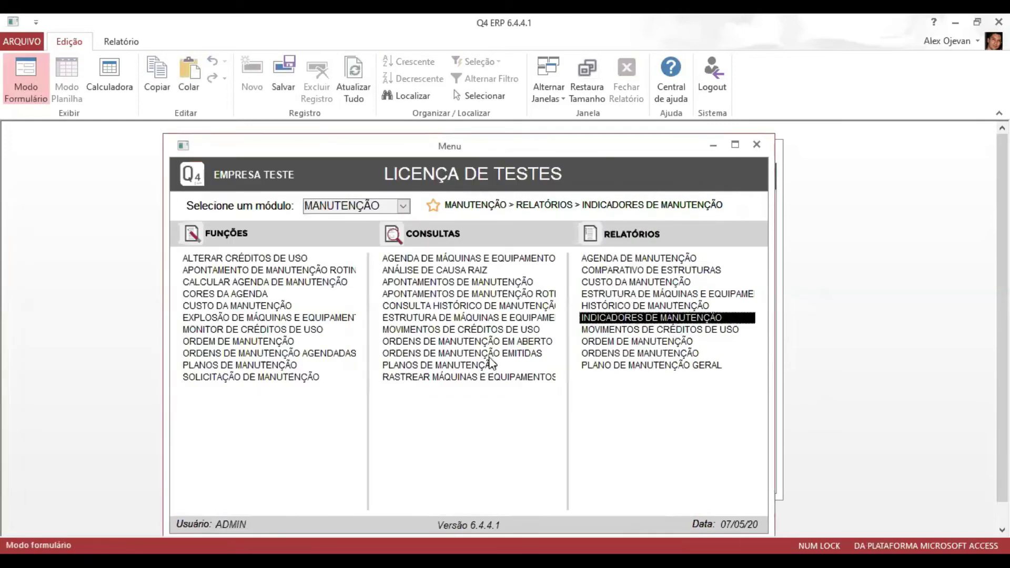
# Step: Track machine maq2 in Rastrear Máquinas e Equipamentos from 01/04/20 to 07/05/20, select its last event and close the query
pyautogui.click(449, 376)
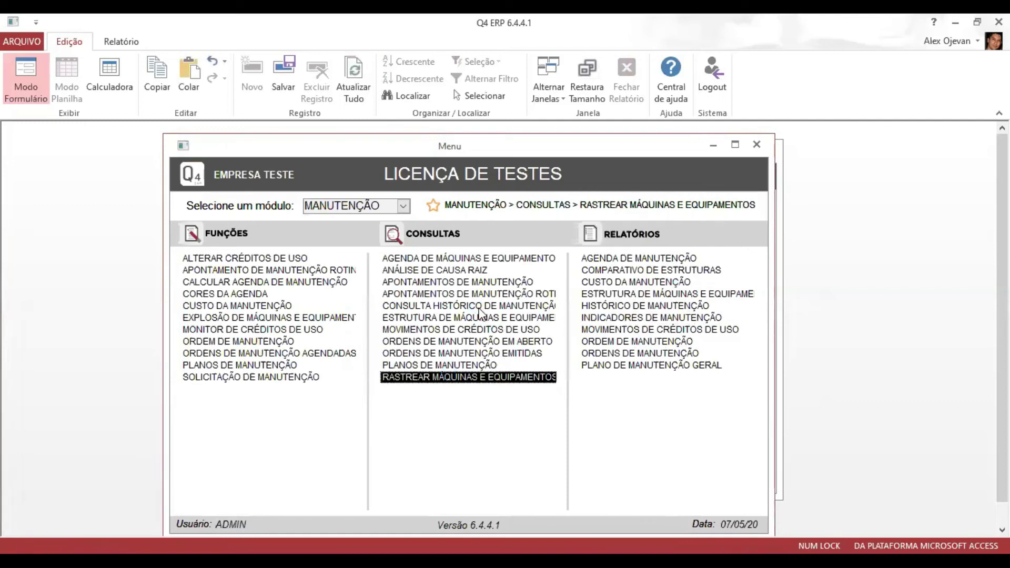
pyautogui.write('010120')
pyautogui.press('Tab')
pyautogui.hotkey('shift', 'Tab')
pyautogui.write('01/04/20')
pyautogui.press('Tab')
pyautogui.press('Tab')
pyautogui.write('maq2')
pyautogui.press('Tab')
pyautogui.click(556, 301)
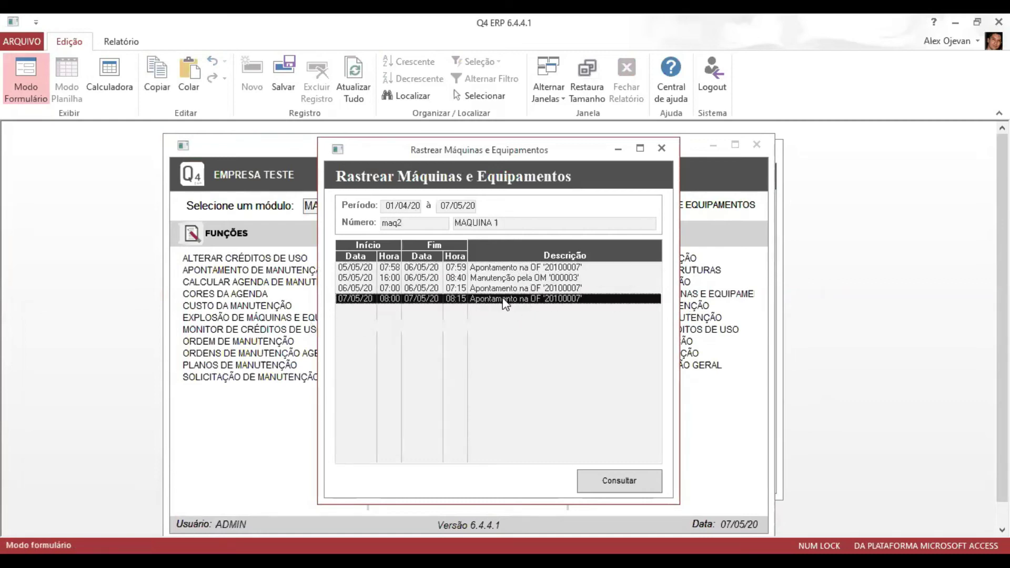
pyautogui.click(661, 149)
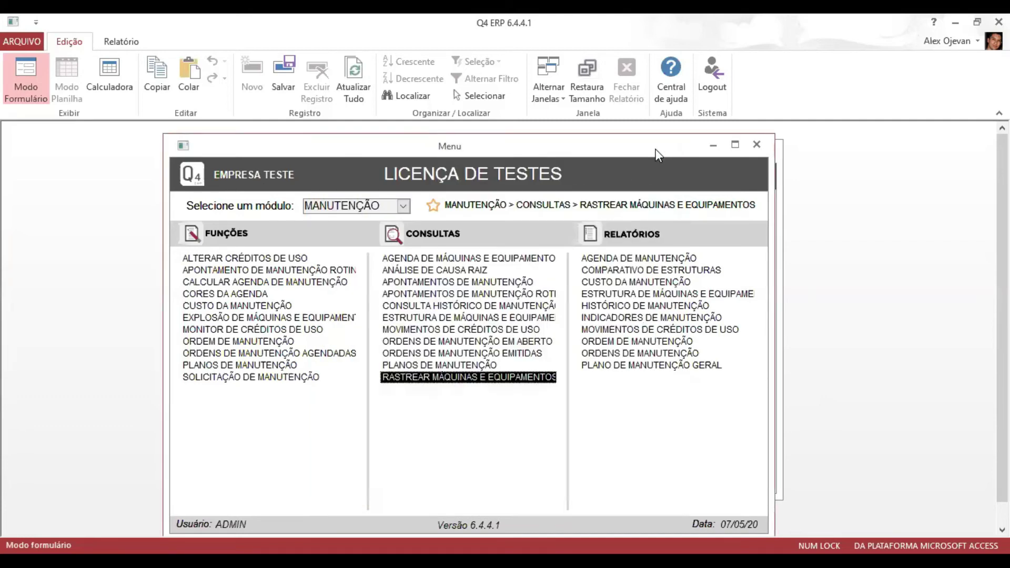